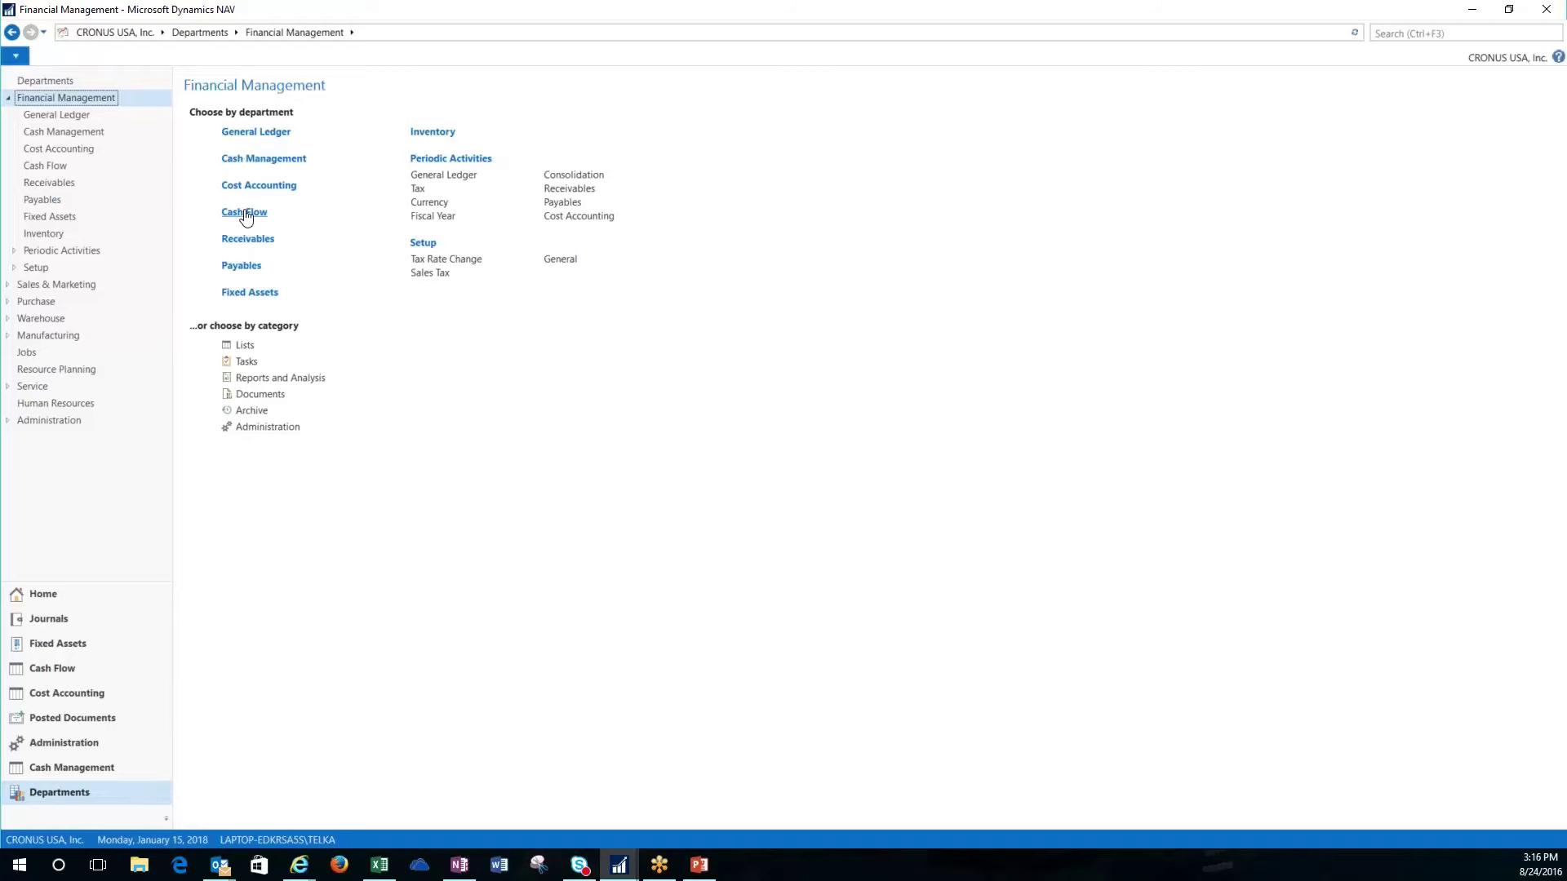
# Step: Open the Receivables account card from the Chart of Cash Flow Accounts and view its account type options
pyautogui.click(66, 671)
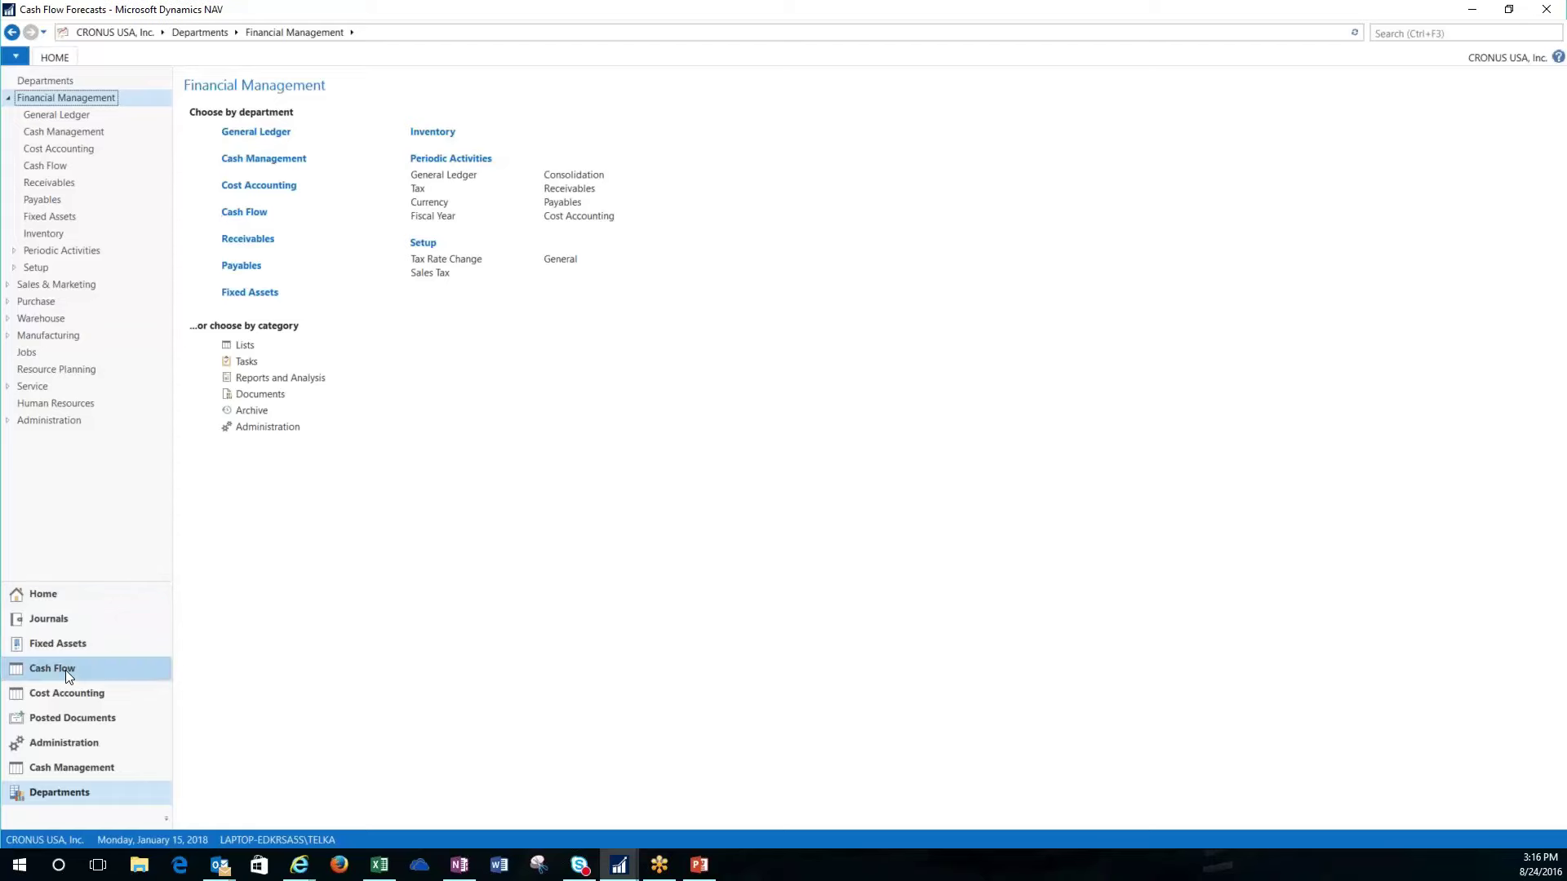
pyautogui.click(86, 153)
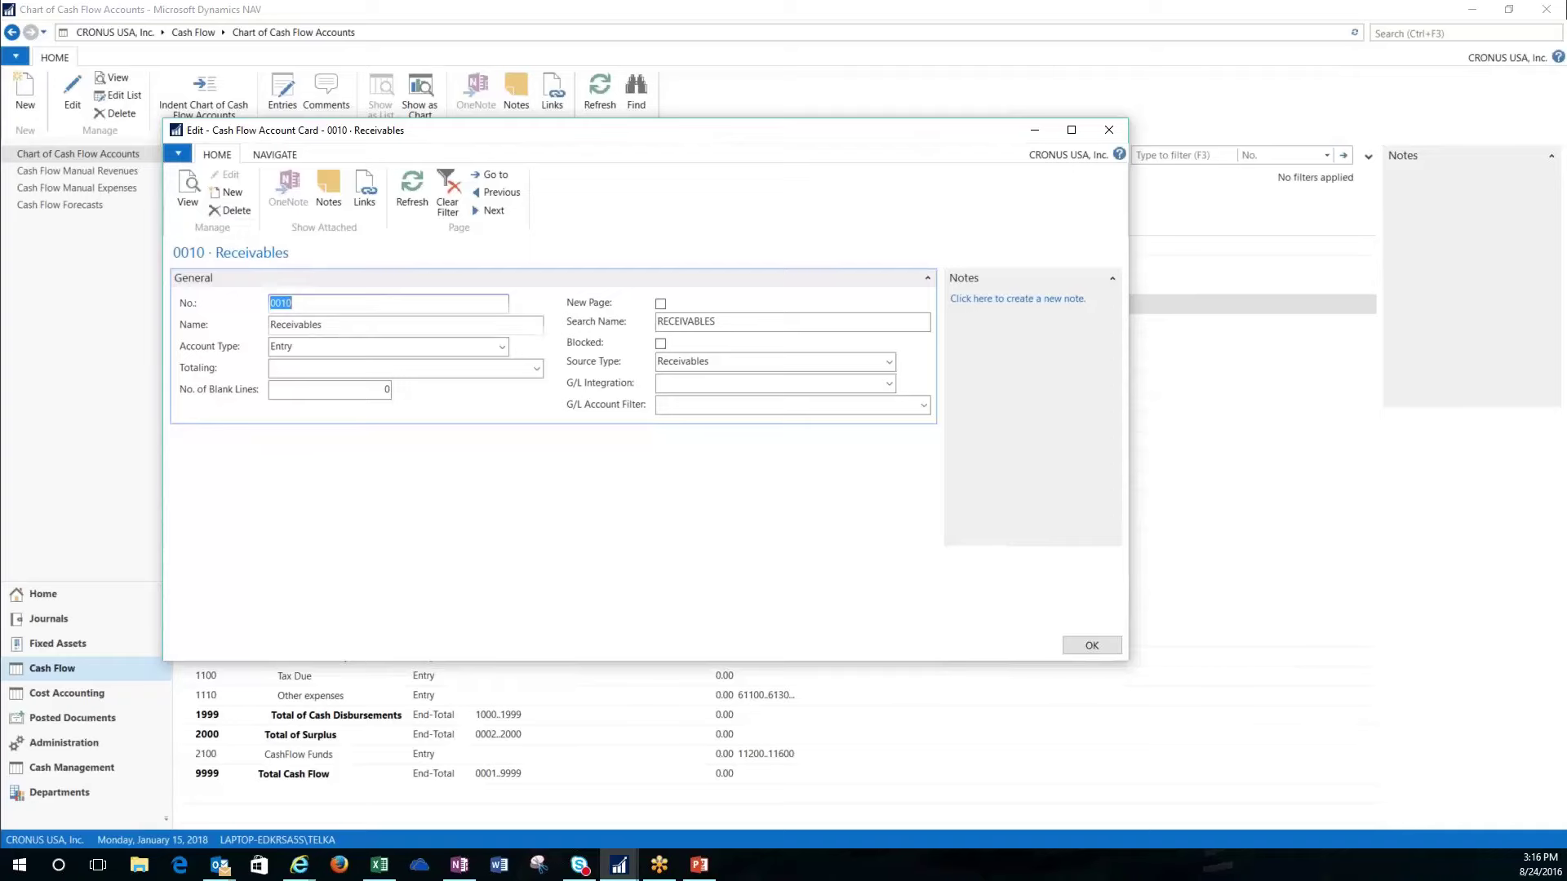
pyautogui.click(501, 349)
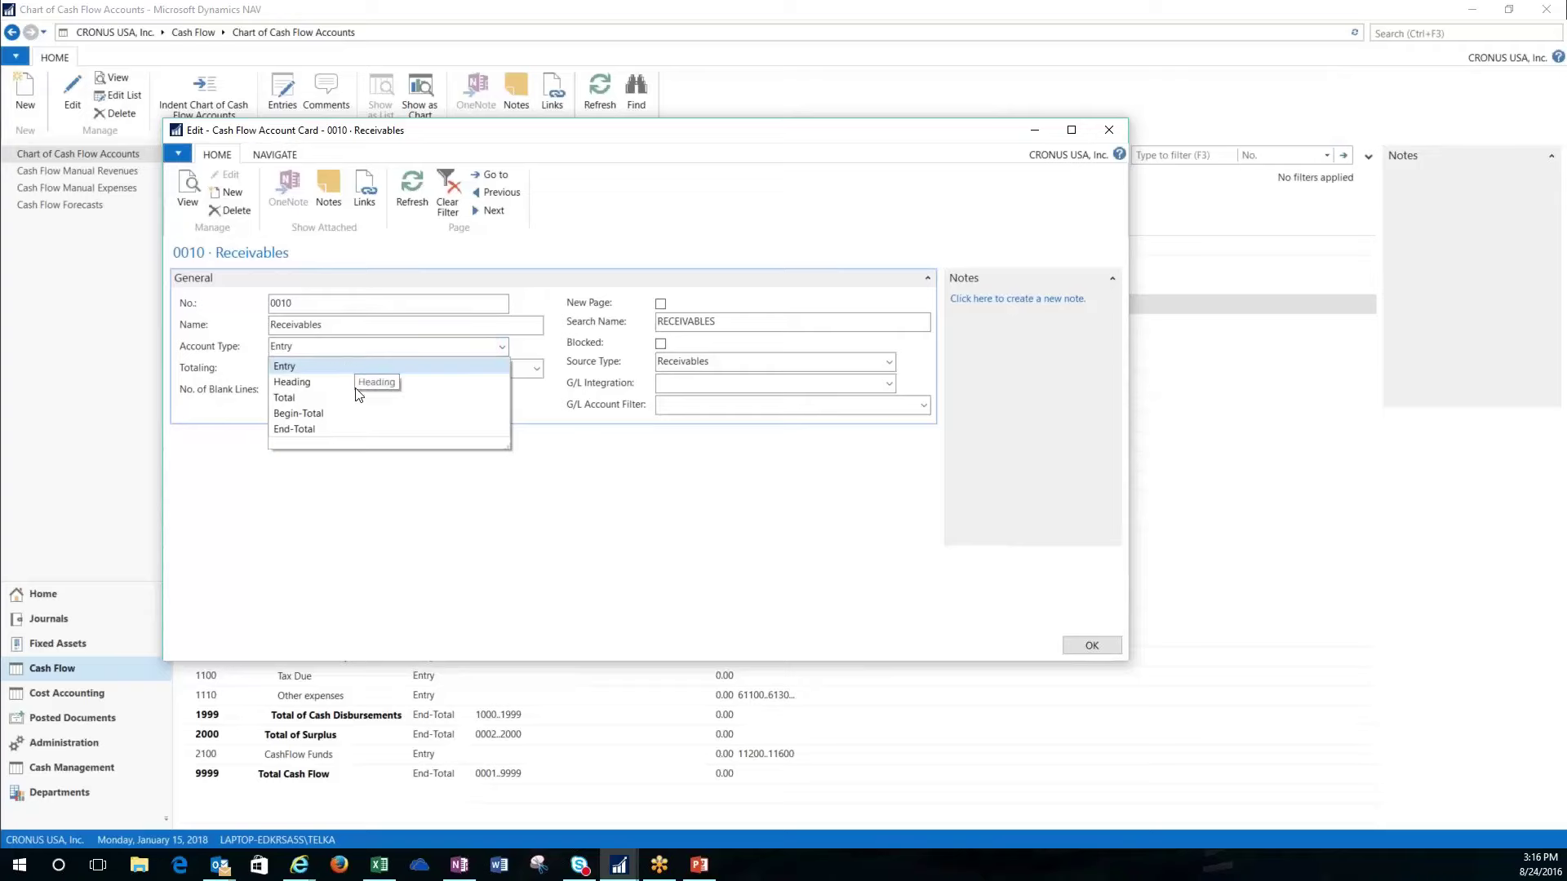
pyautogui.click(559, 338)
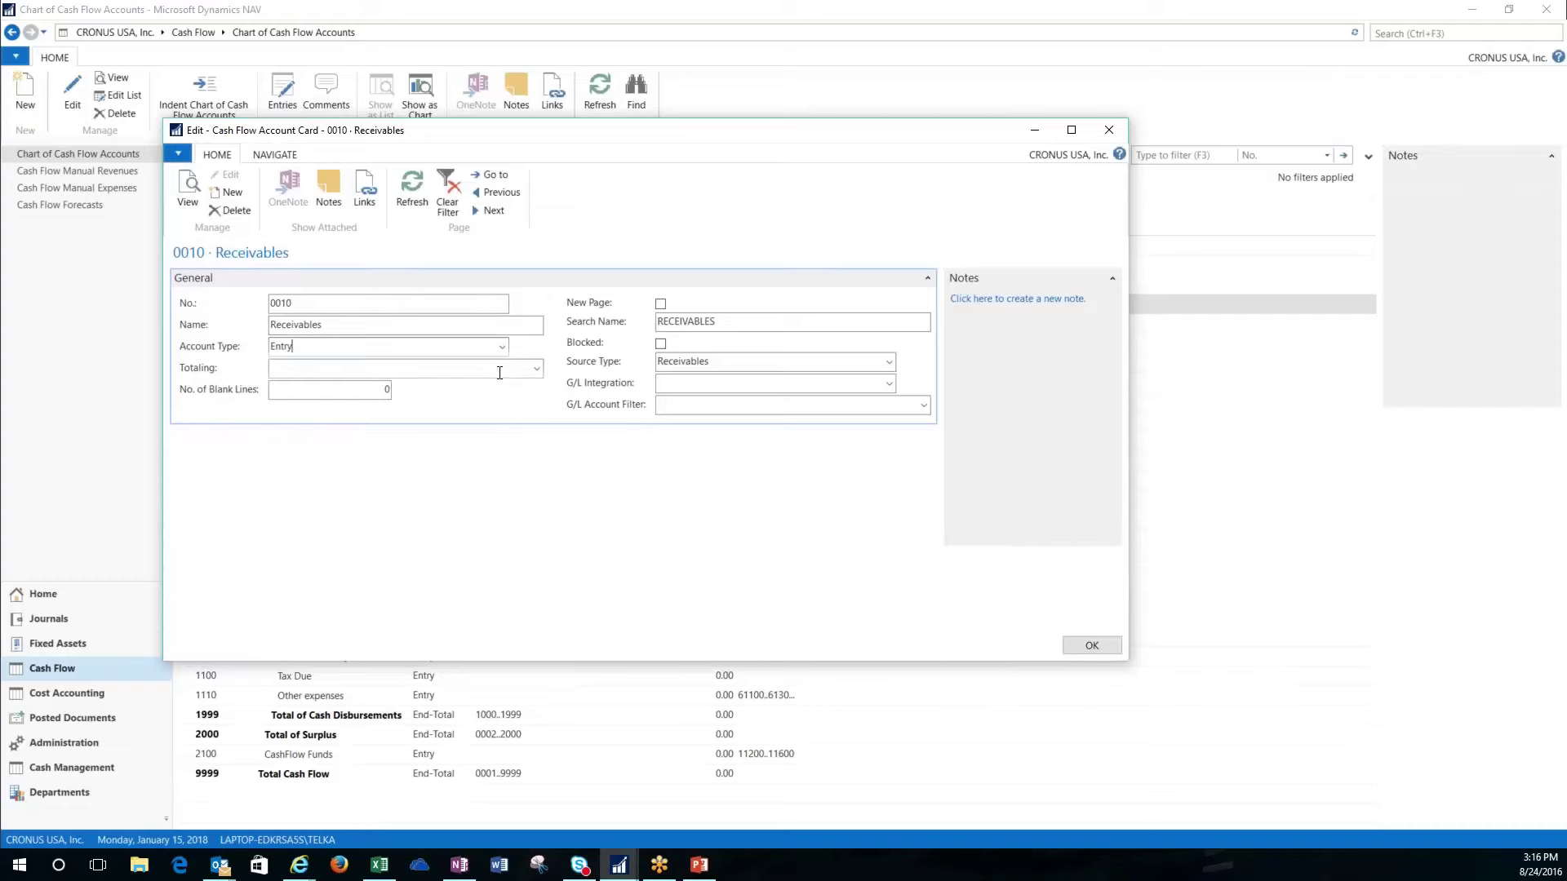
# Step: View the source type and G/L integration options on the Receivables cash flow account card, leaving them as set, and close the card
pyautogui.click(889, 361)
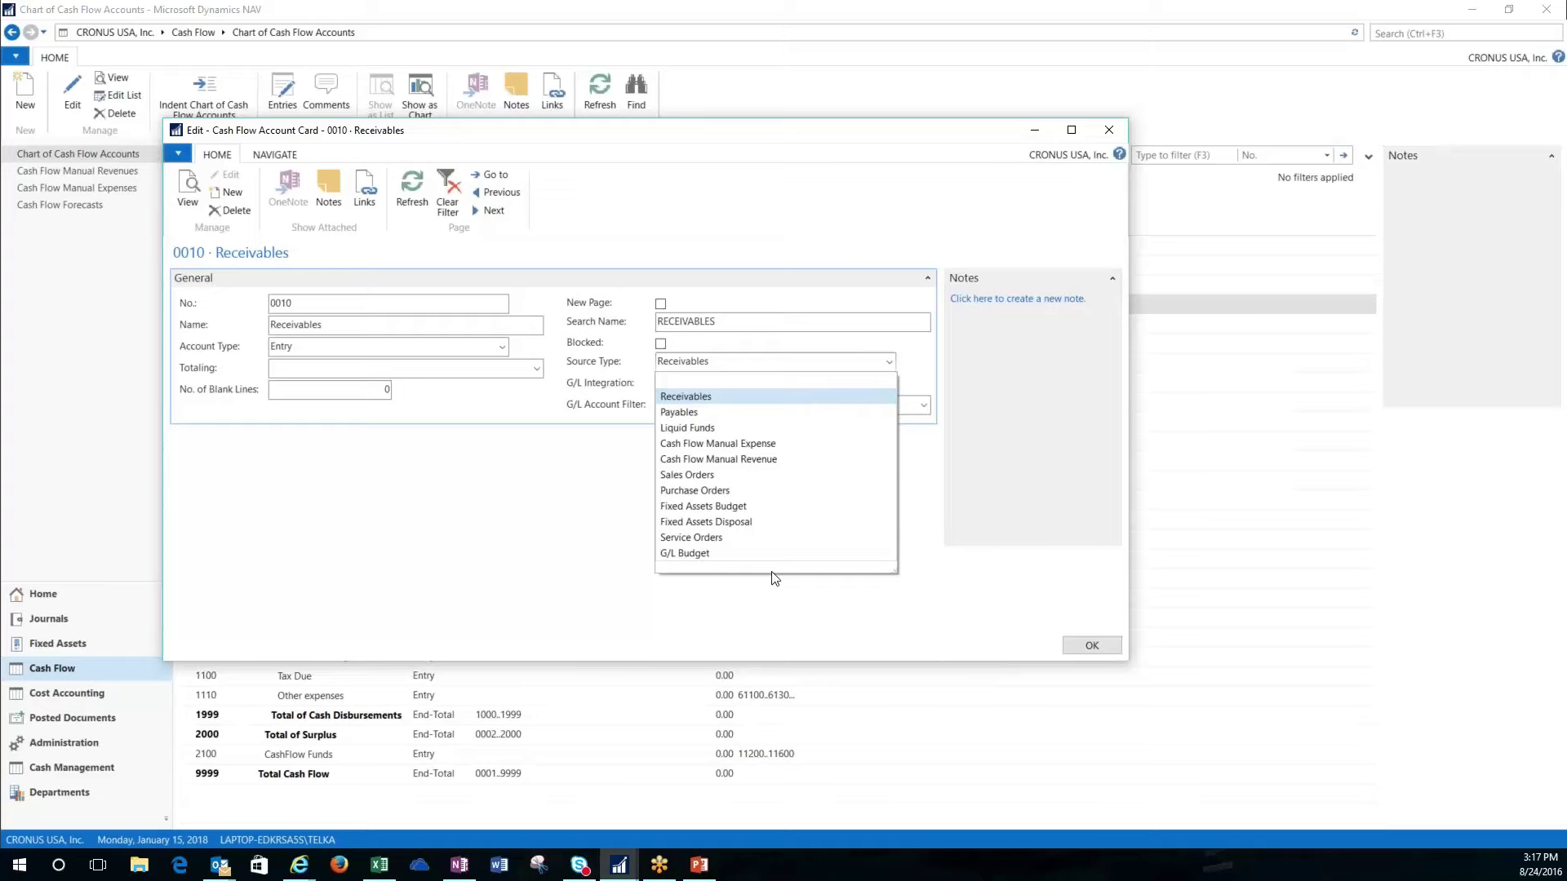
pyautogui.click(914, 364)
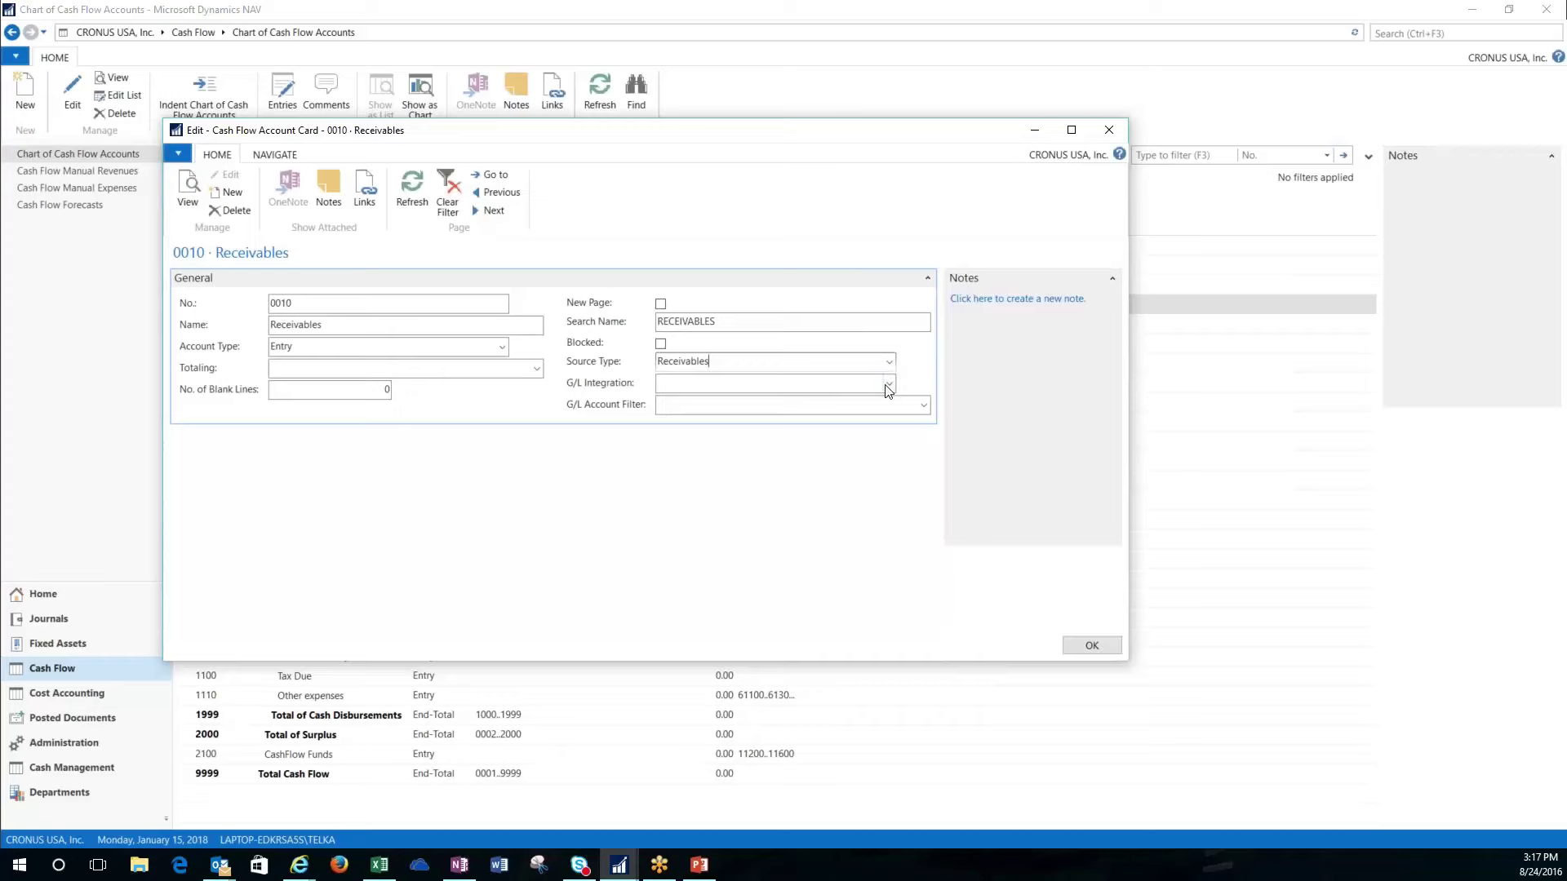
pyautogui.click(890, 385)
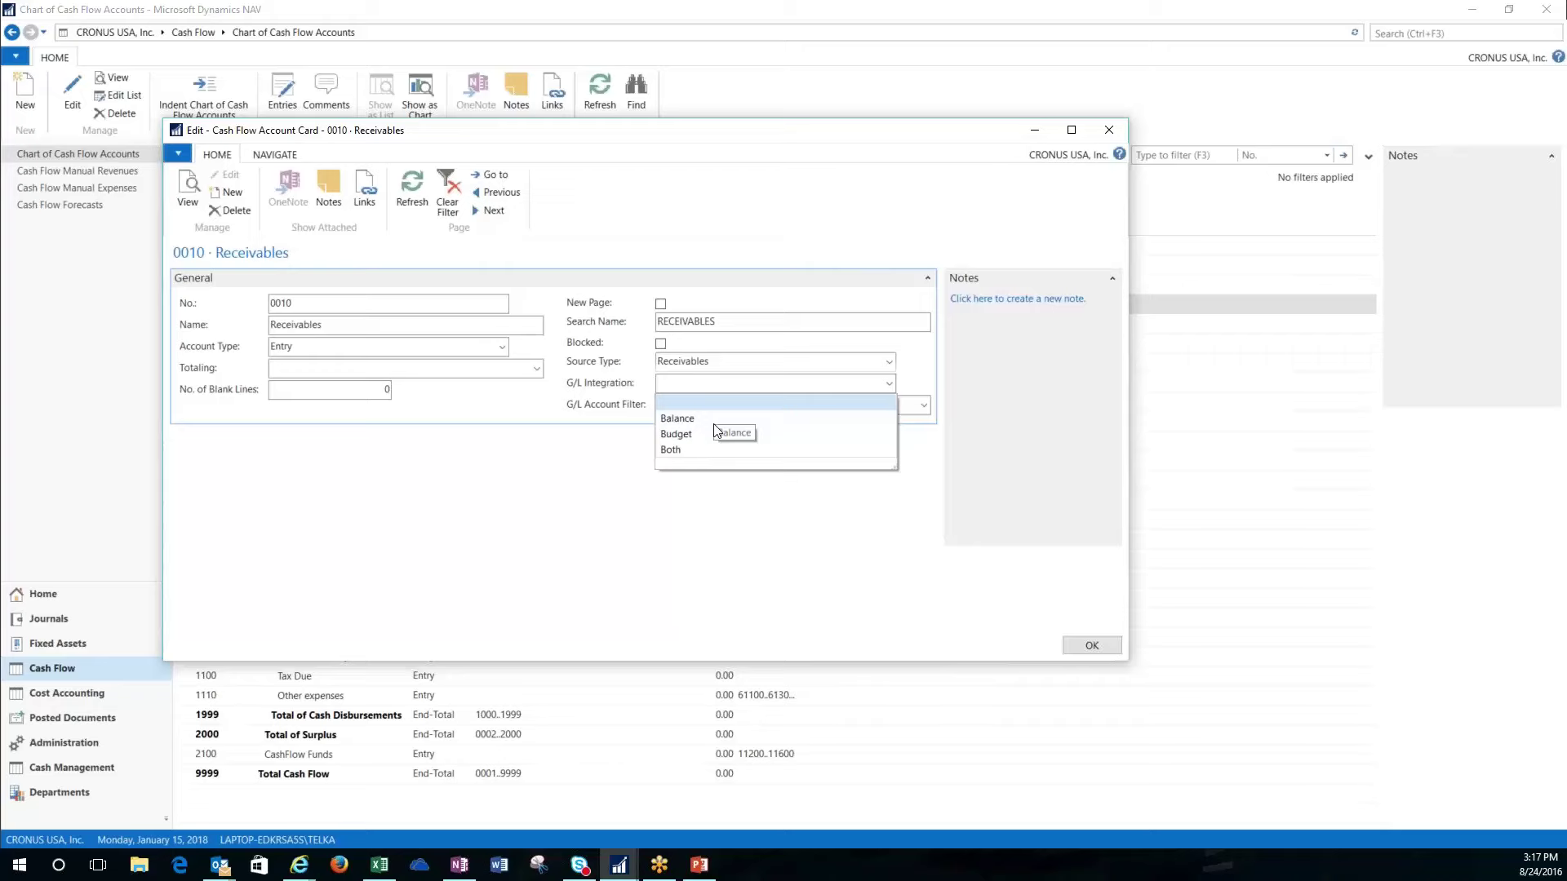
pyautogui.click(909, 385)
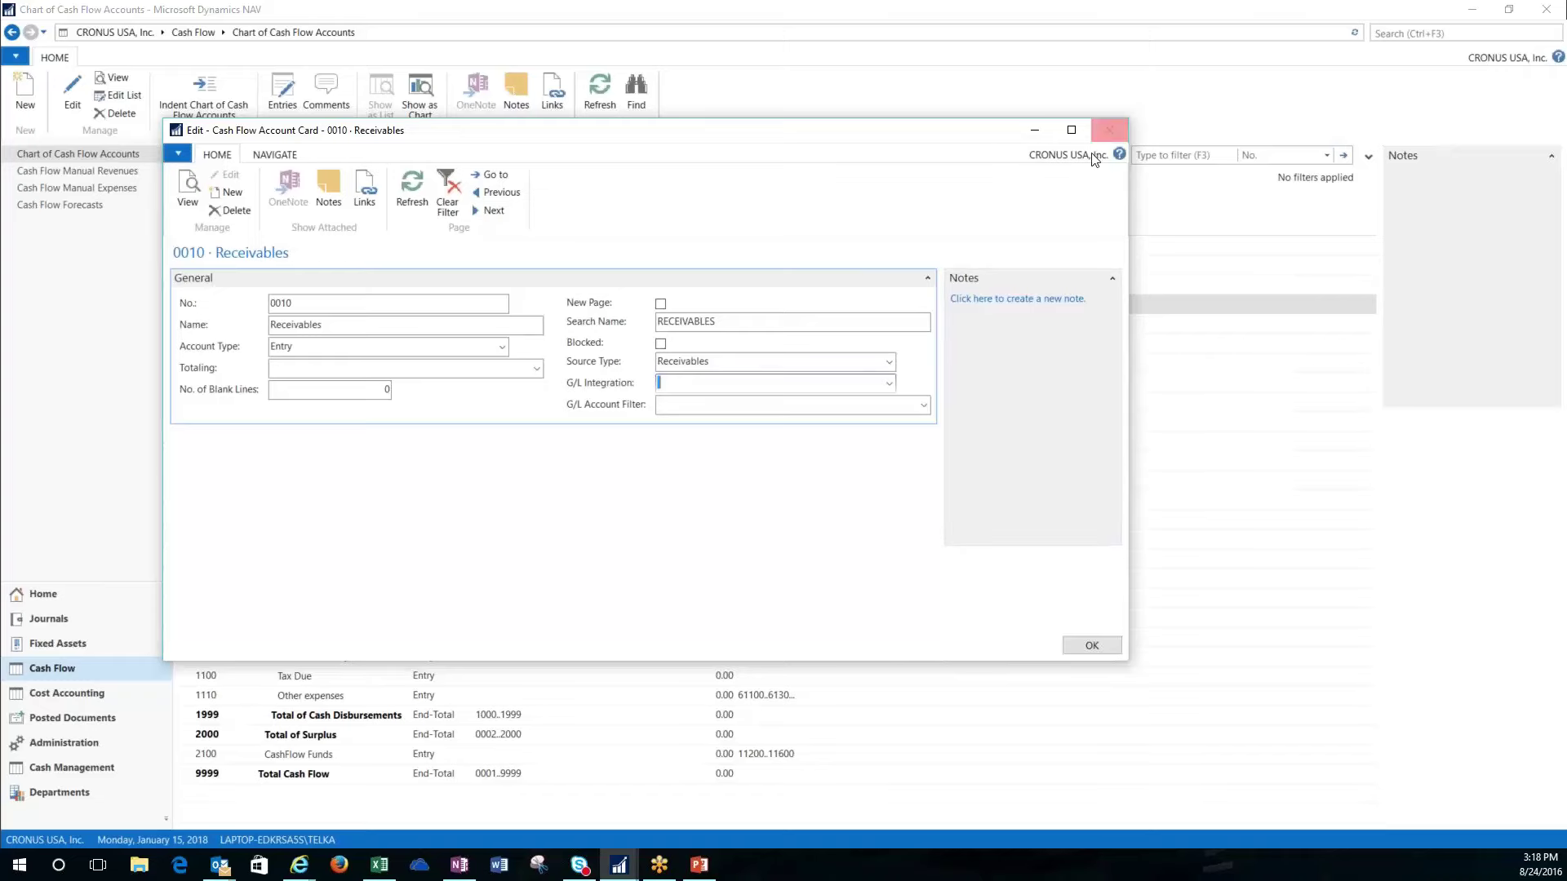
pyautogui.click(1111, 131)
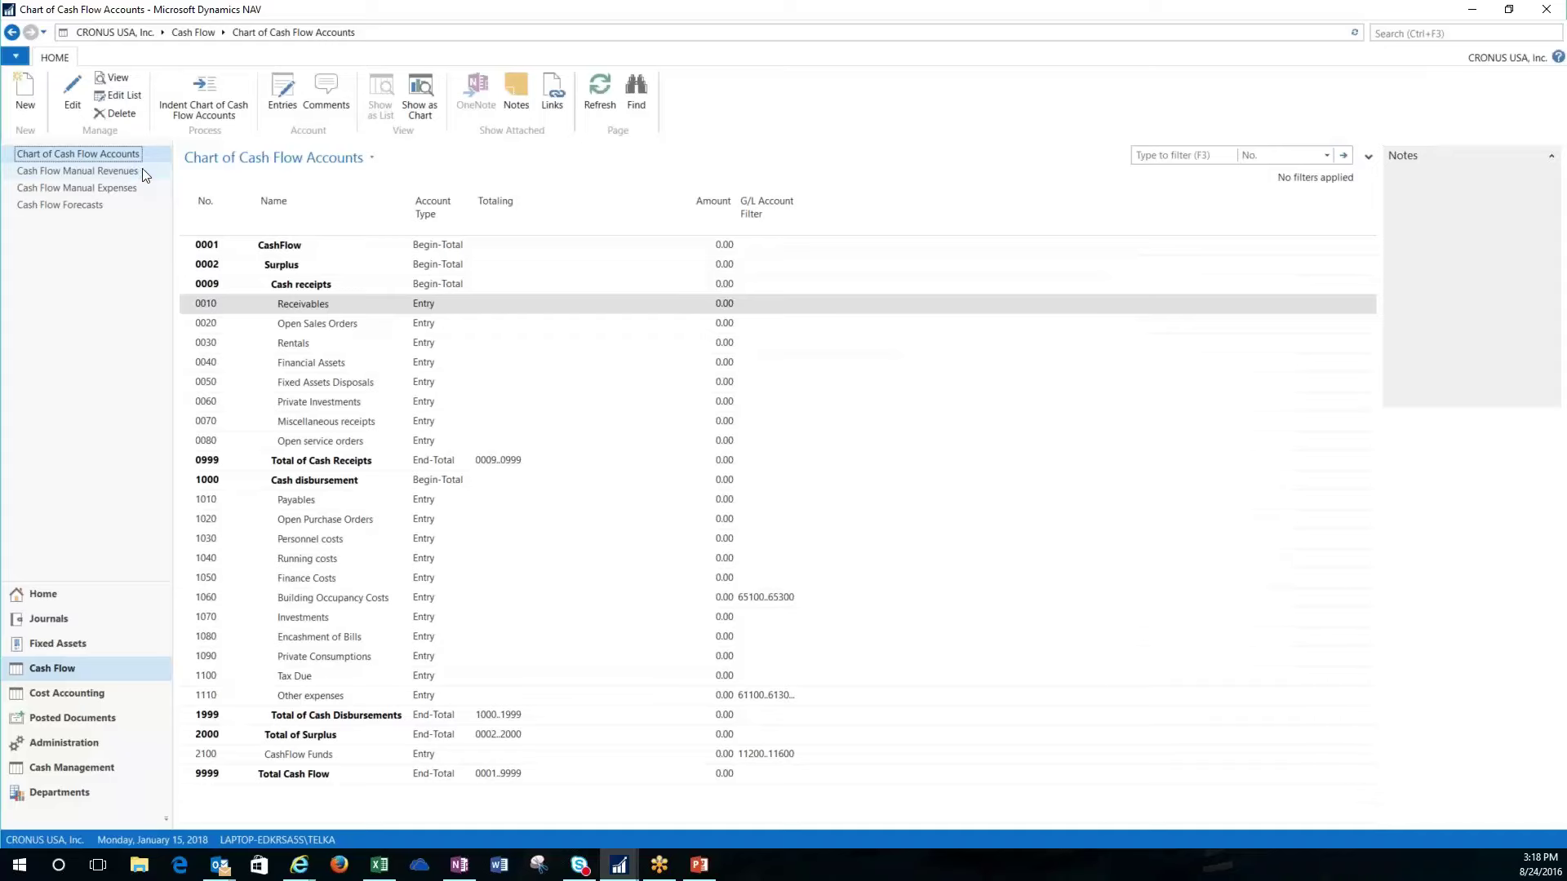
# Step: Review the Cash Flow Manual Revenues and Cash Flow Manual Expenses lists
pyautogui.click(98, 170)
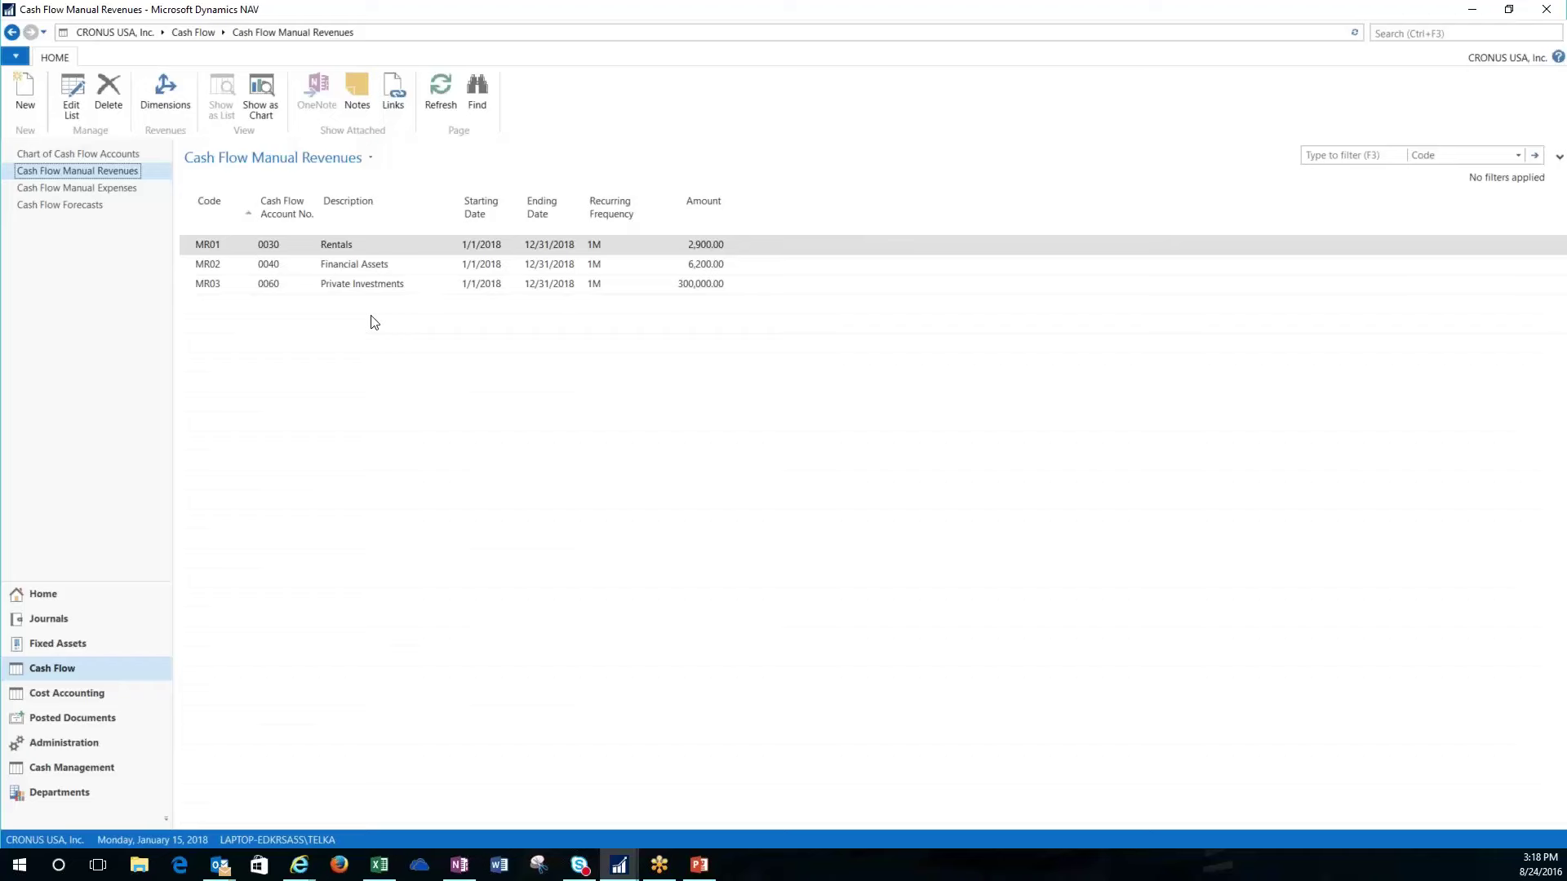
pyautogui.click(128, 190)
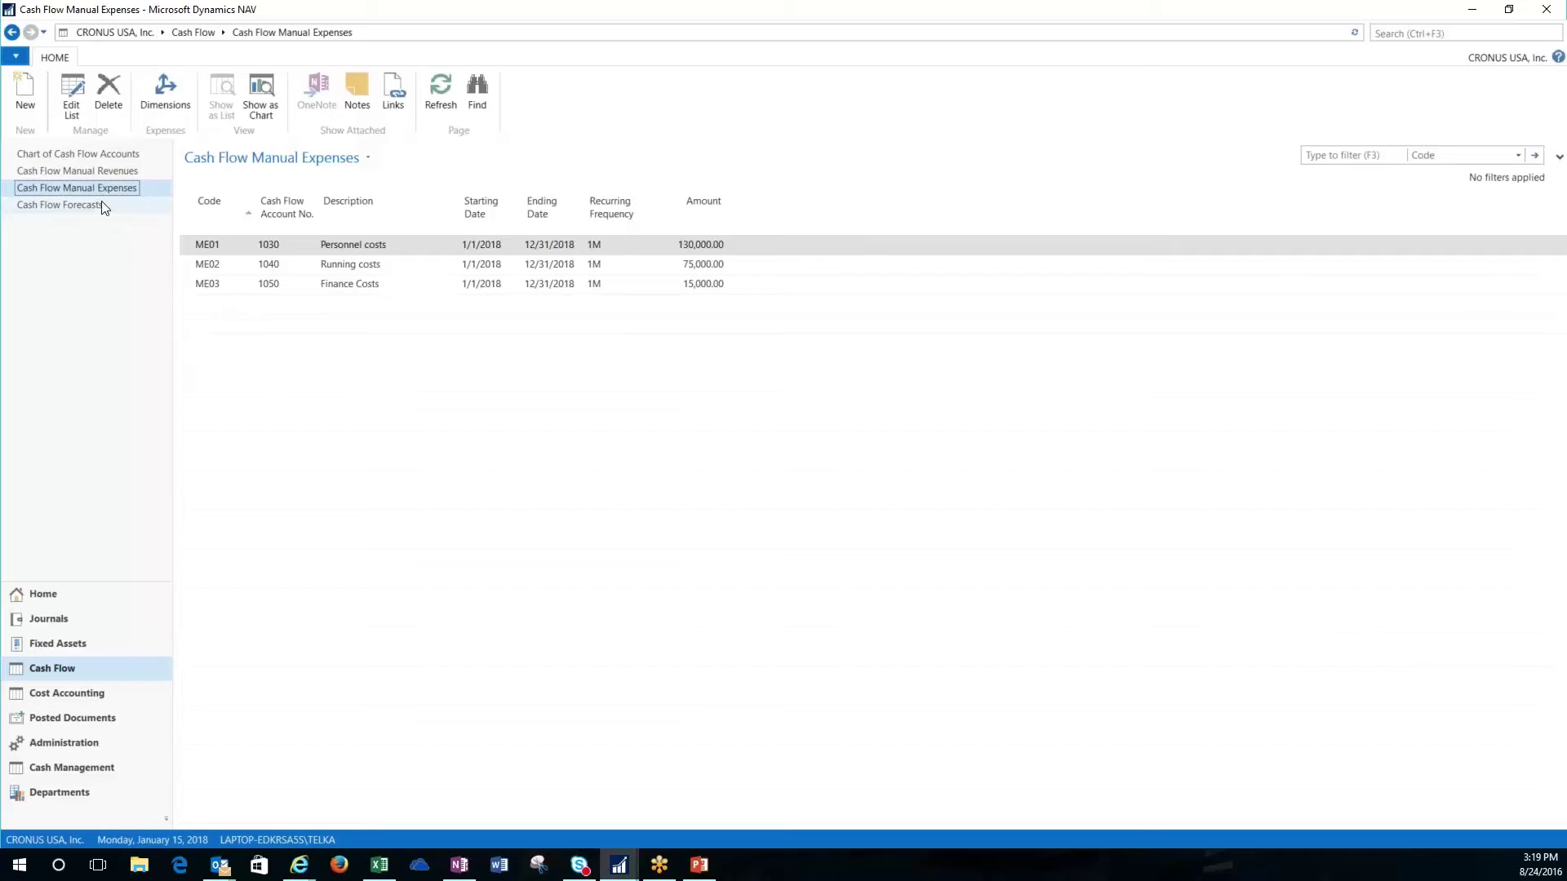
# Step: Open the Cash Flow Forecasts list and review the settings on the CashFlow January 2018 forecast card
pyautogui.click(119, 212)
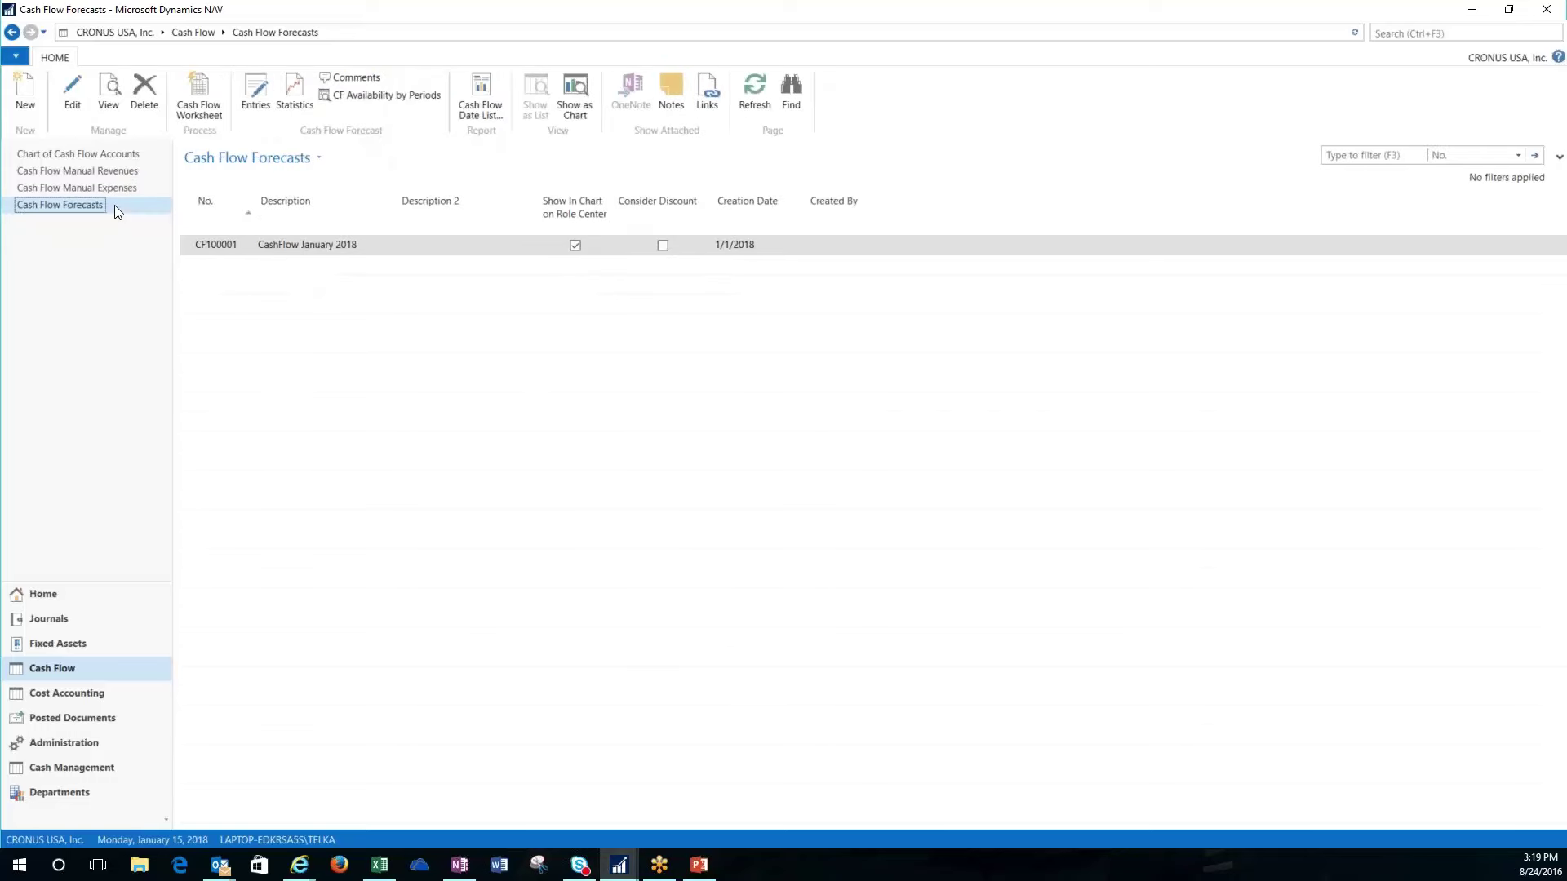
pyautogui.click(69, 101)
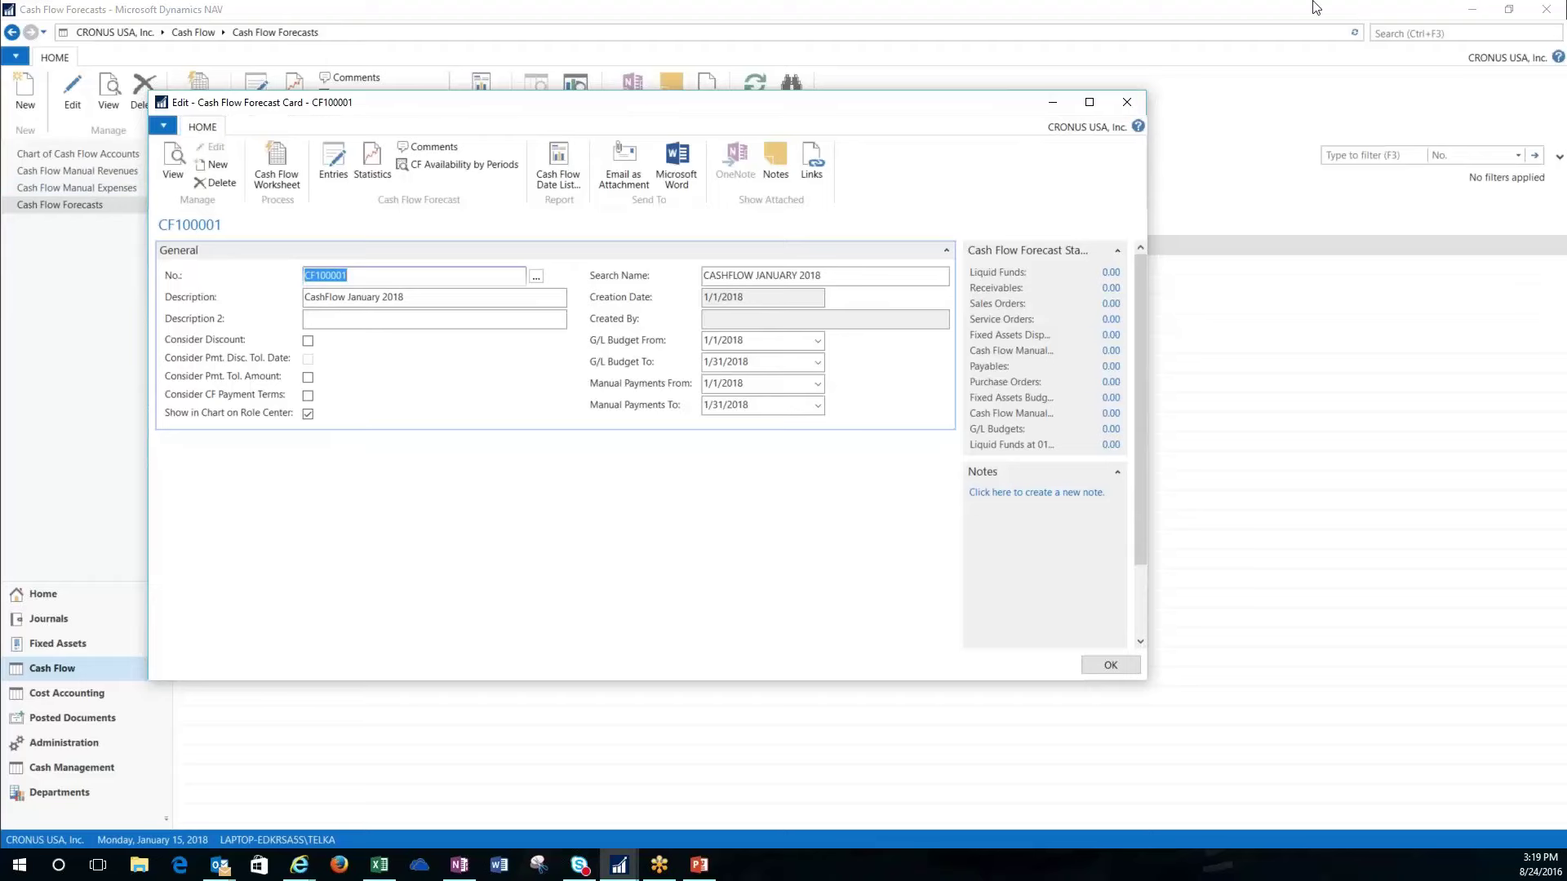
pyautogui.click(1127, 103)
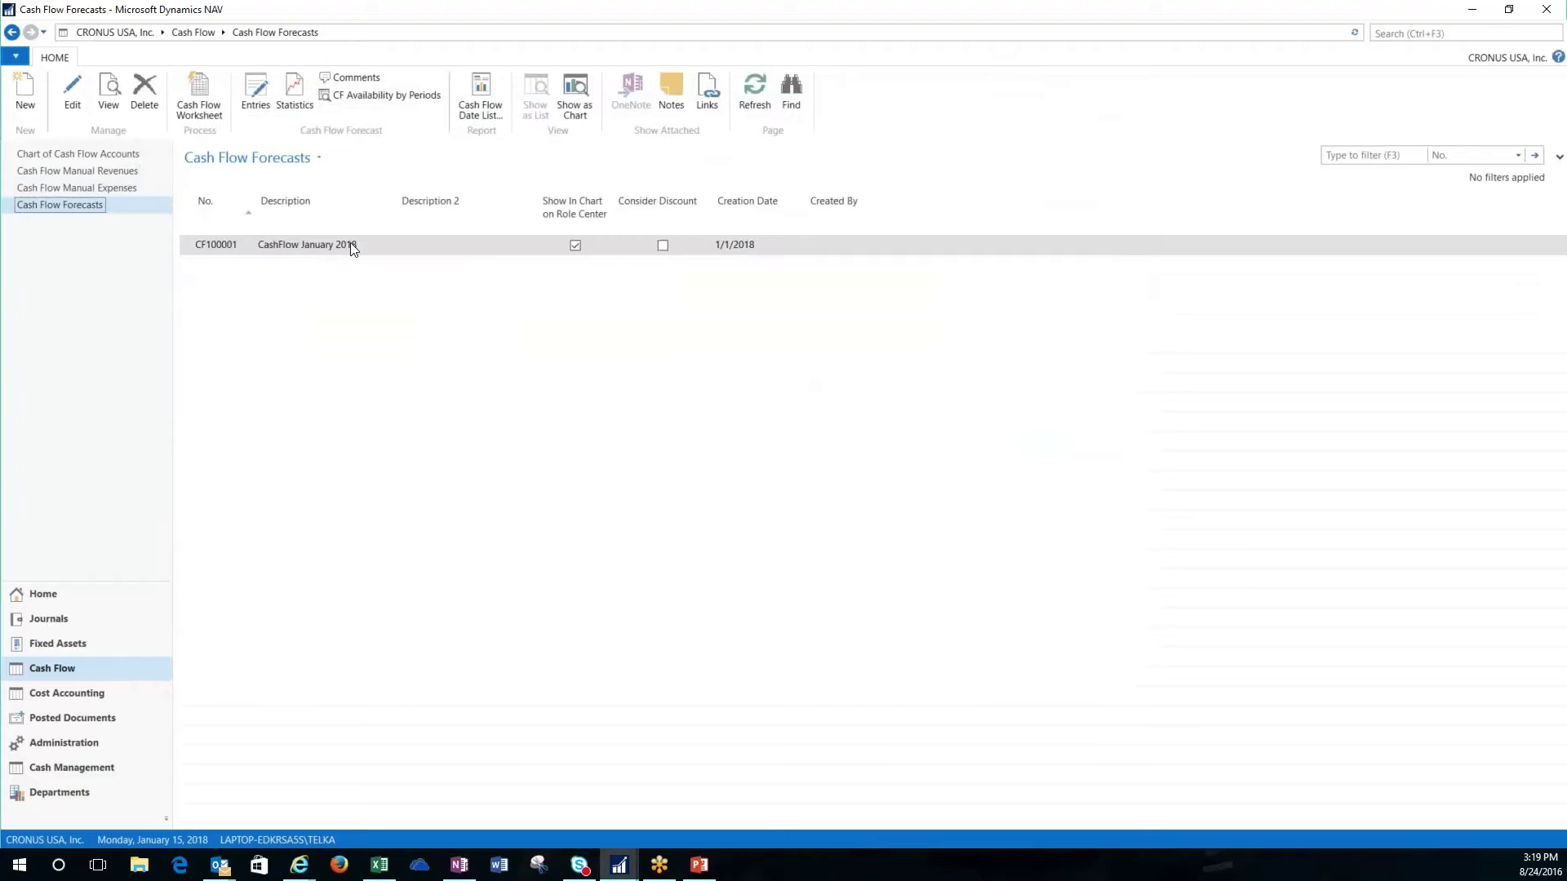
# Step: Open the Cash Flow Worksheet for the January 2018 forecast, enlarge its window and review all its lines
pyautogui.click(214, 102)
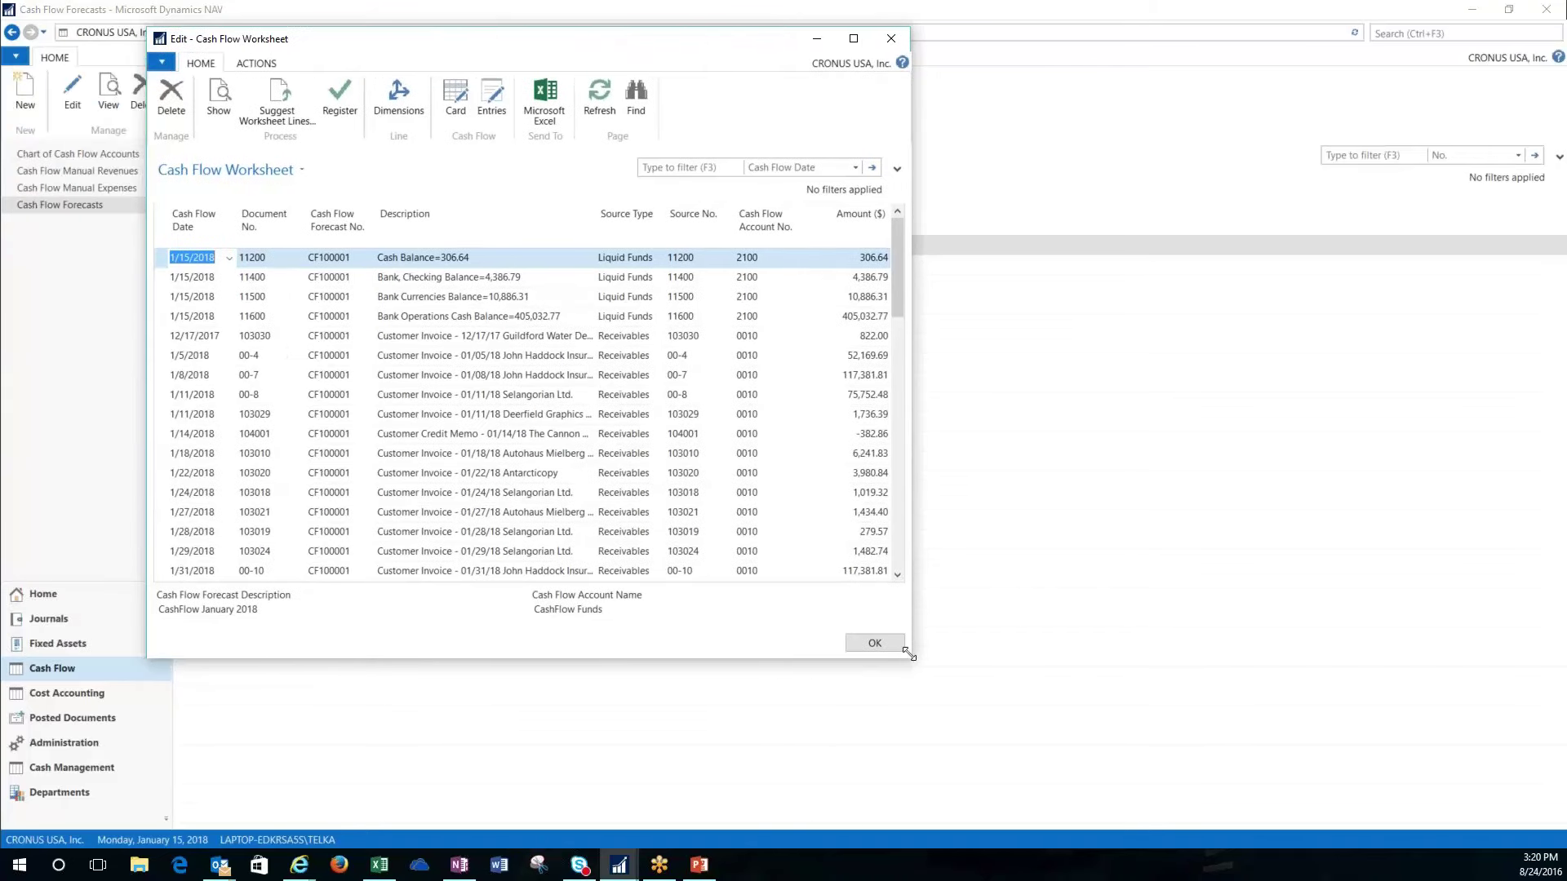
pyautogui.moveTo(910, 657); pyautogui.dragTo(1246, 776)
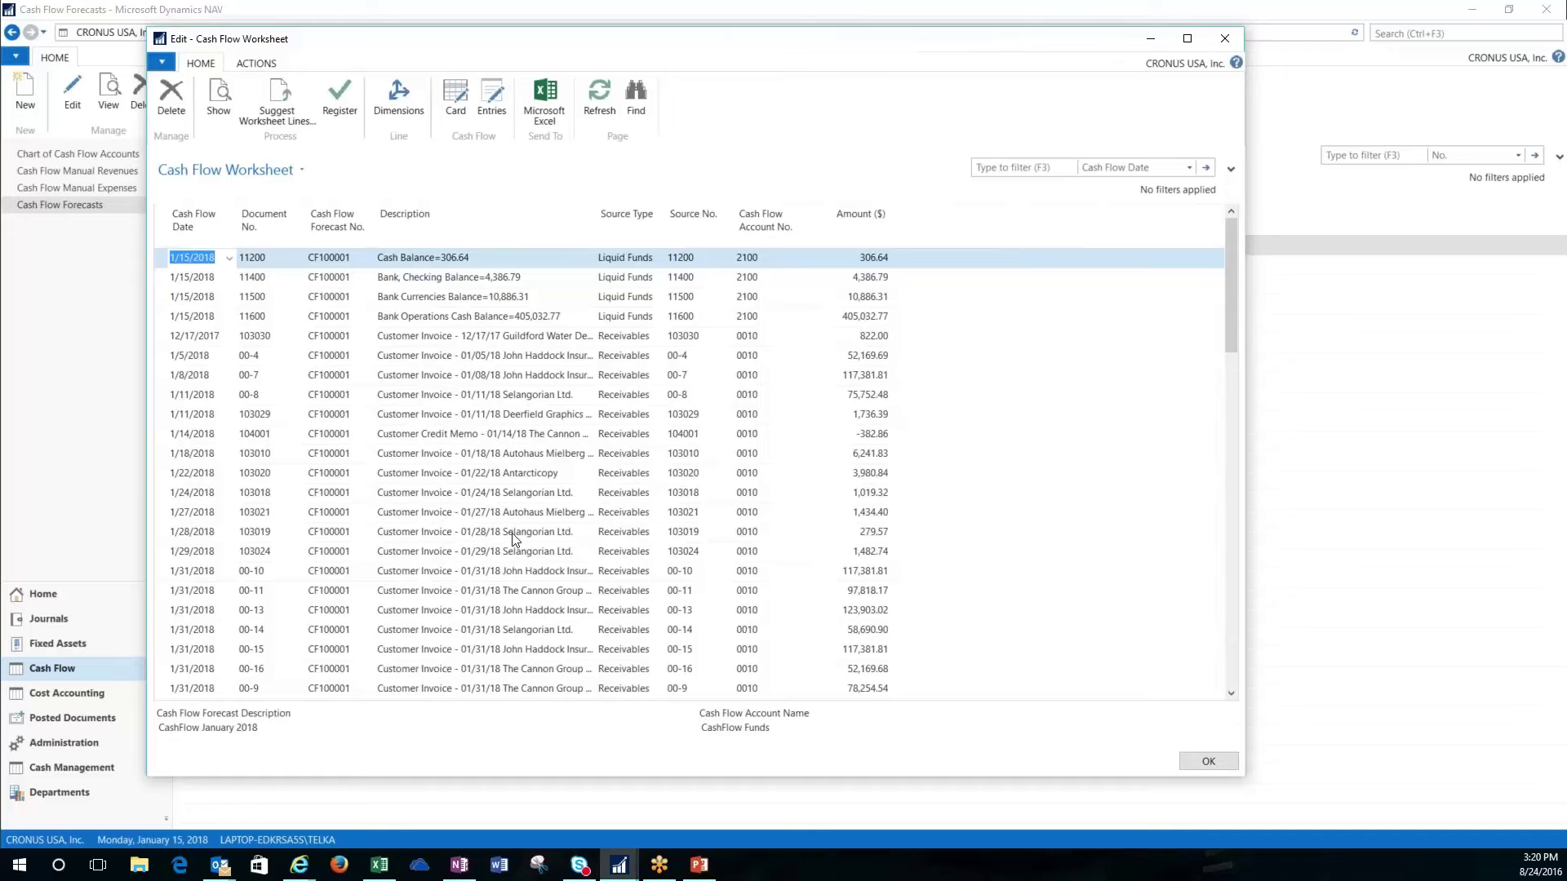
pyautogui.scroll(-15, 512, 538)
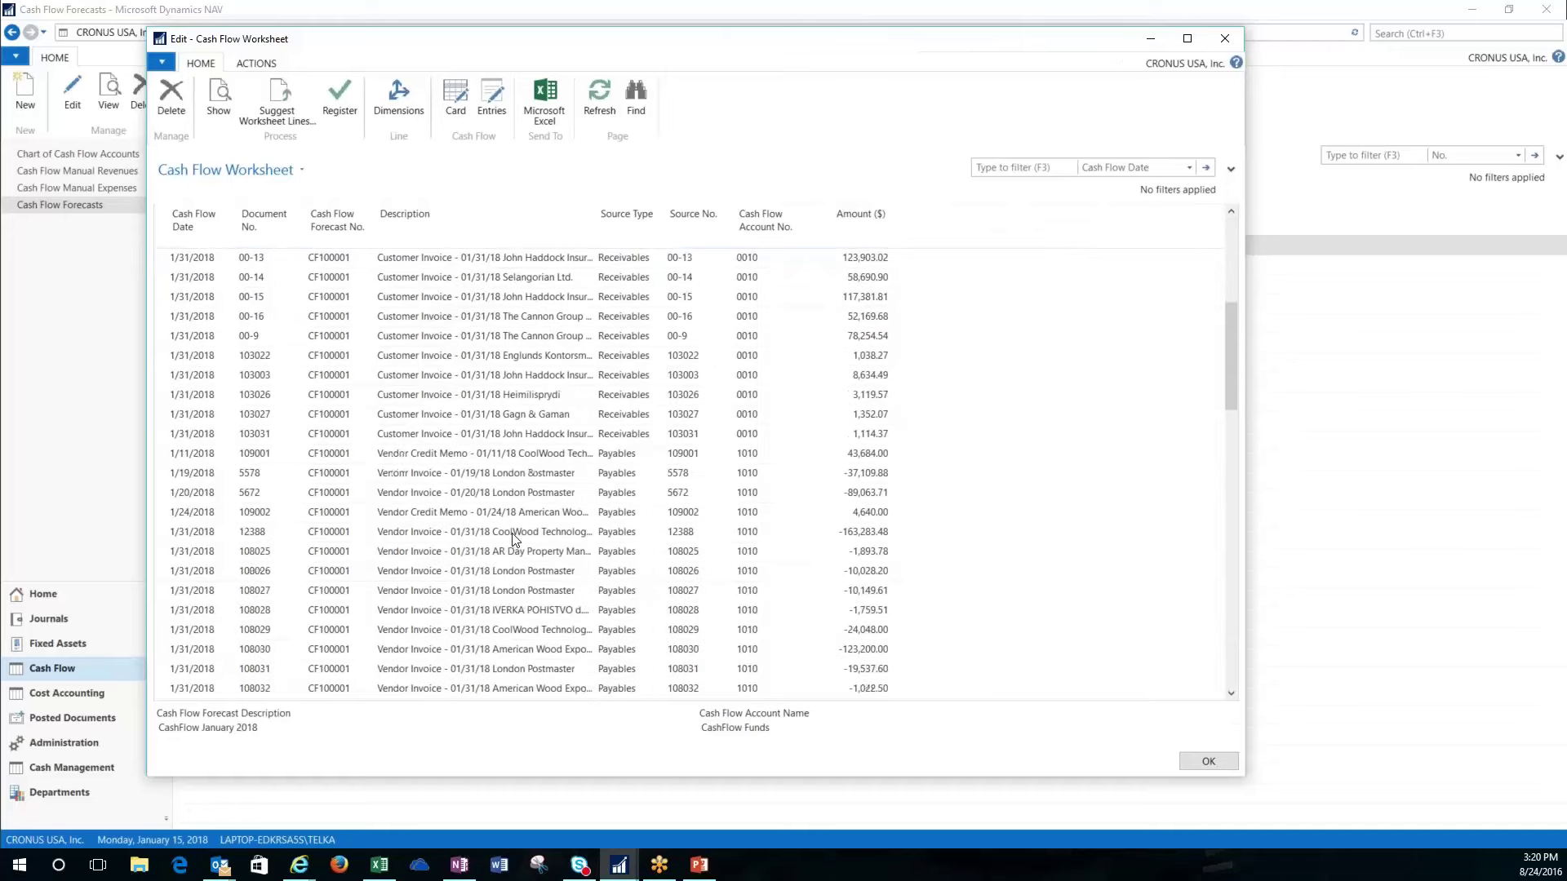
pyautogui.scroll(-10, 513, 538)
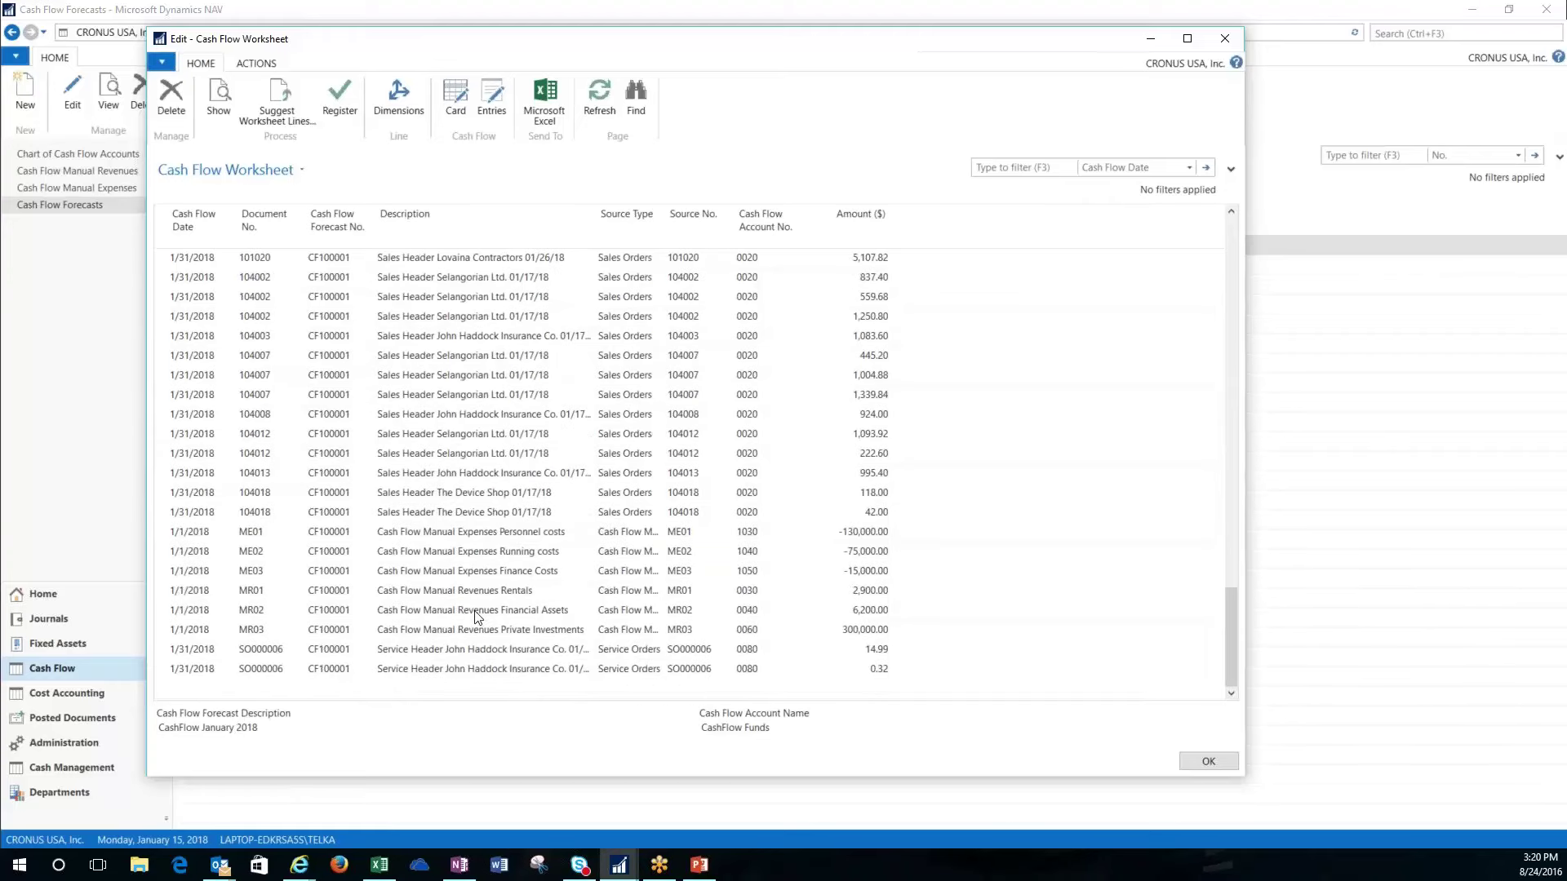
pyautogui.hotkey('ctrl', 'Home')
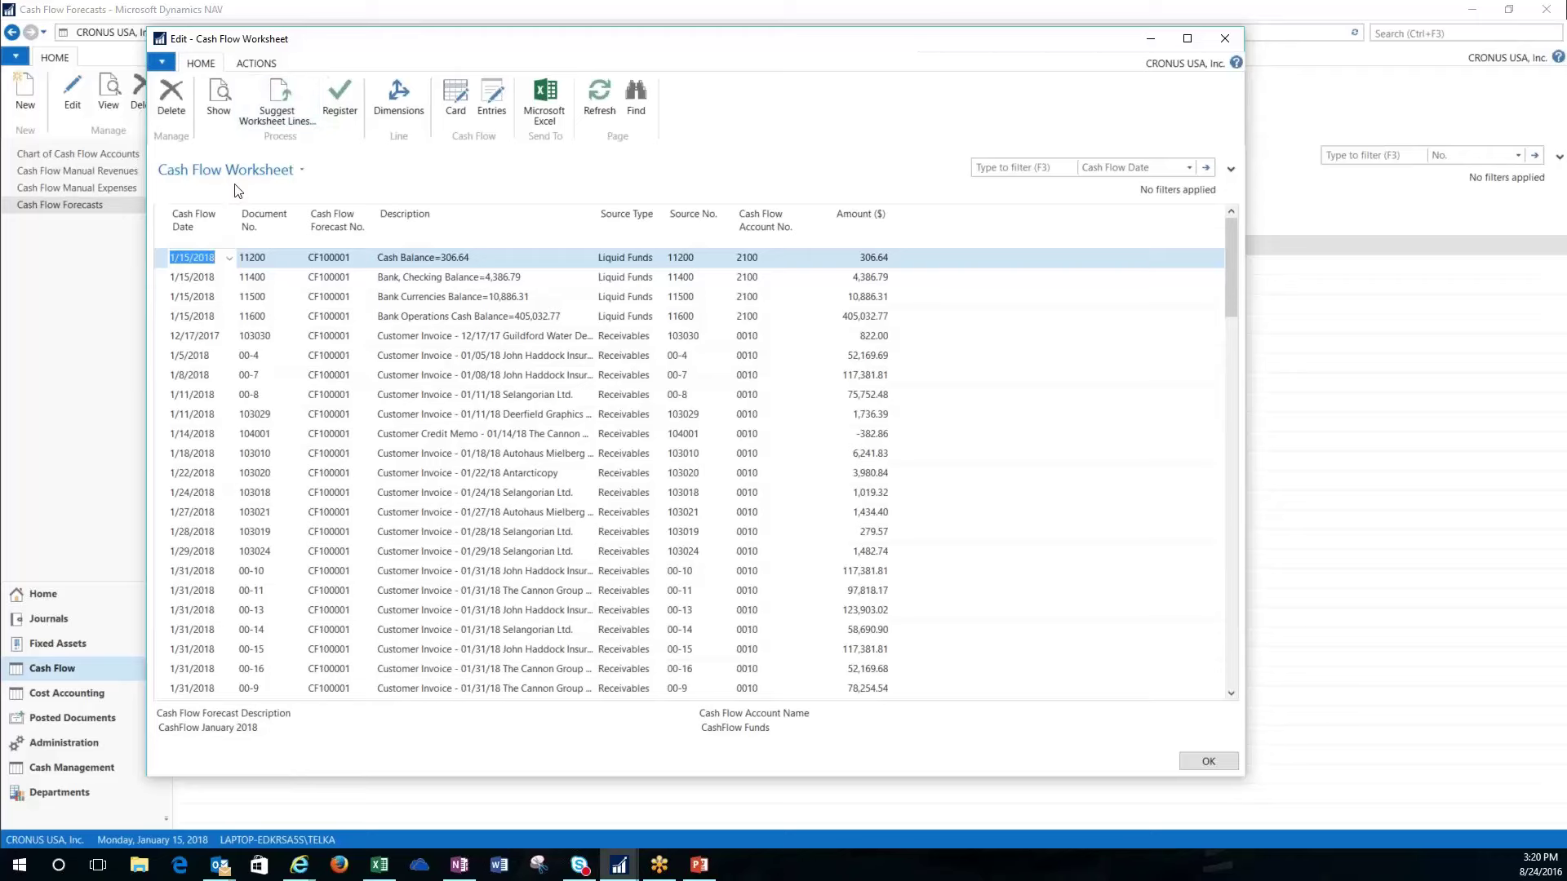
# Step: Register the cash flow worksheet lines and close the worksheet
pyautogui.click(340, 97)
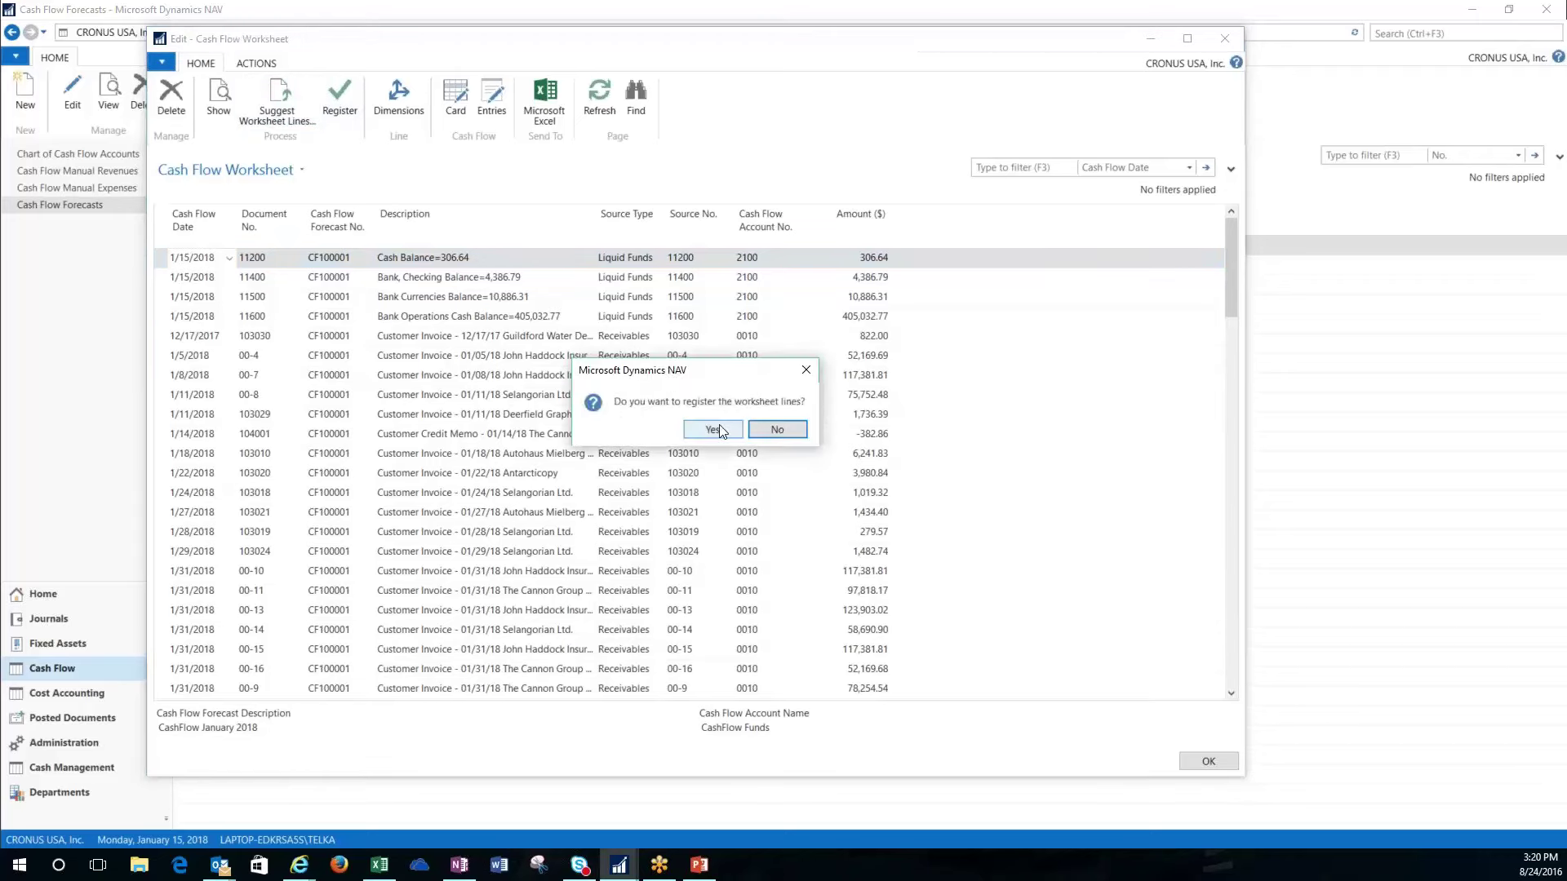
pyautogui.click(718, 425)
pyautogui.click(784, 430)
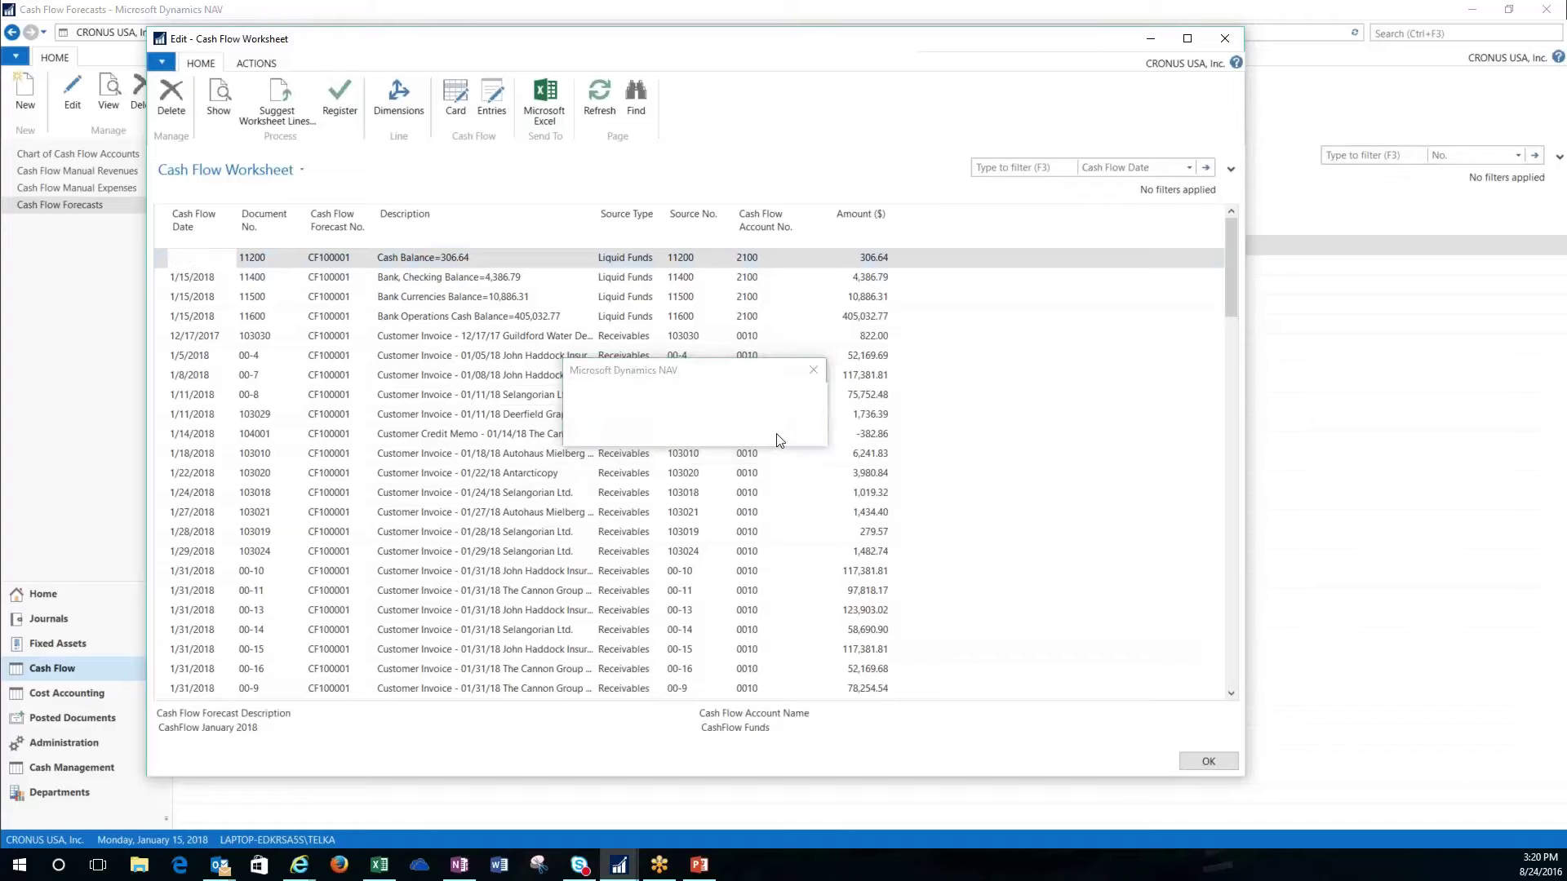
pyautogui.click(1224, 38)
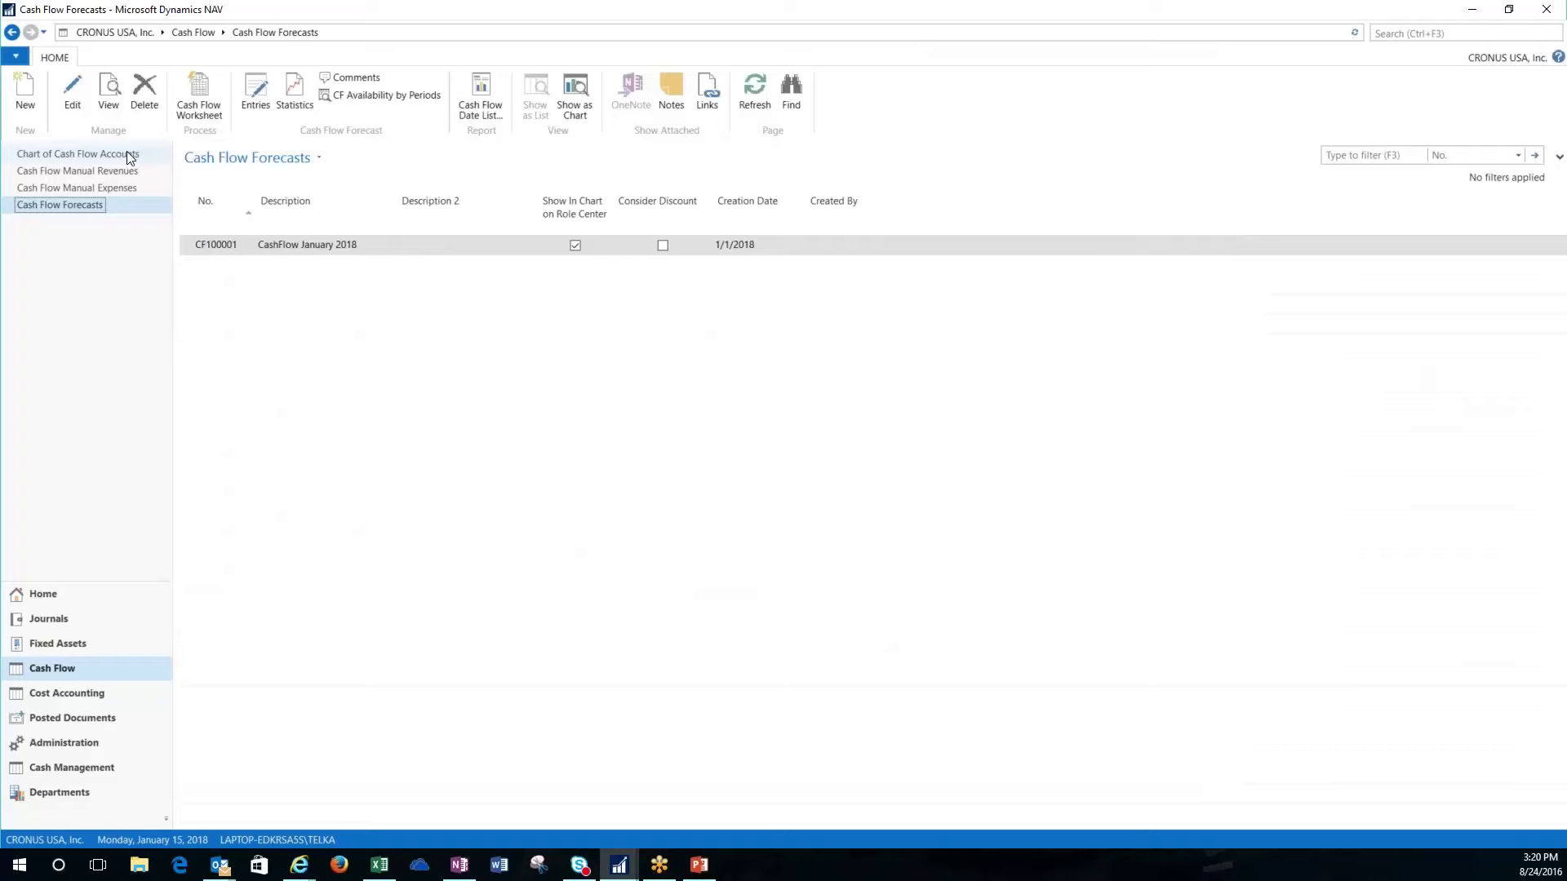
# Step: Return to the Chart of Cash Flow Accounts and examine the forecast entries behind the Receivables amount
pyautogui.click(128, 155)
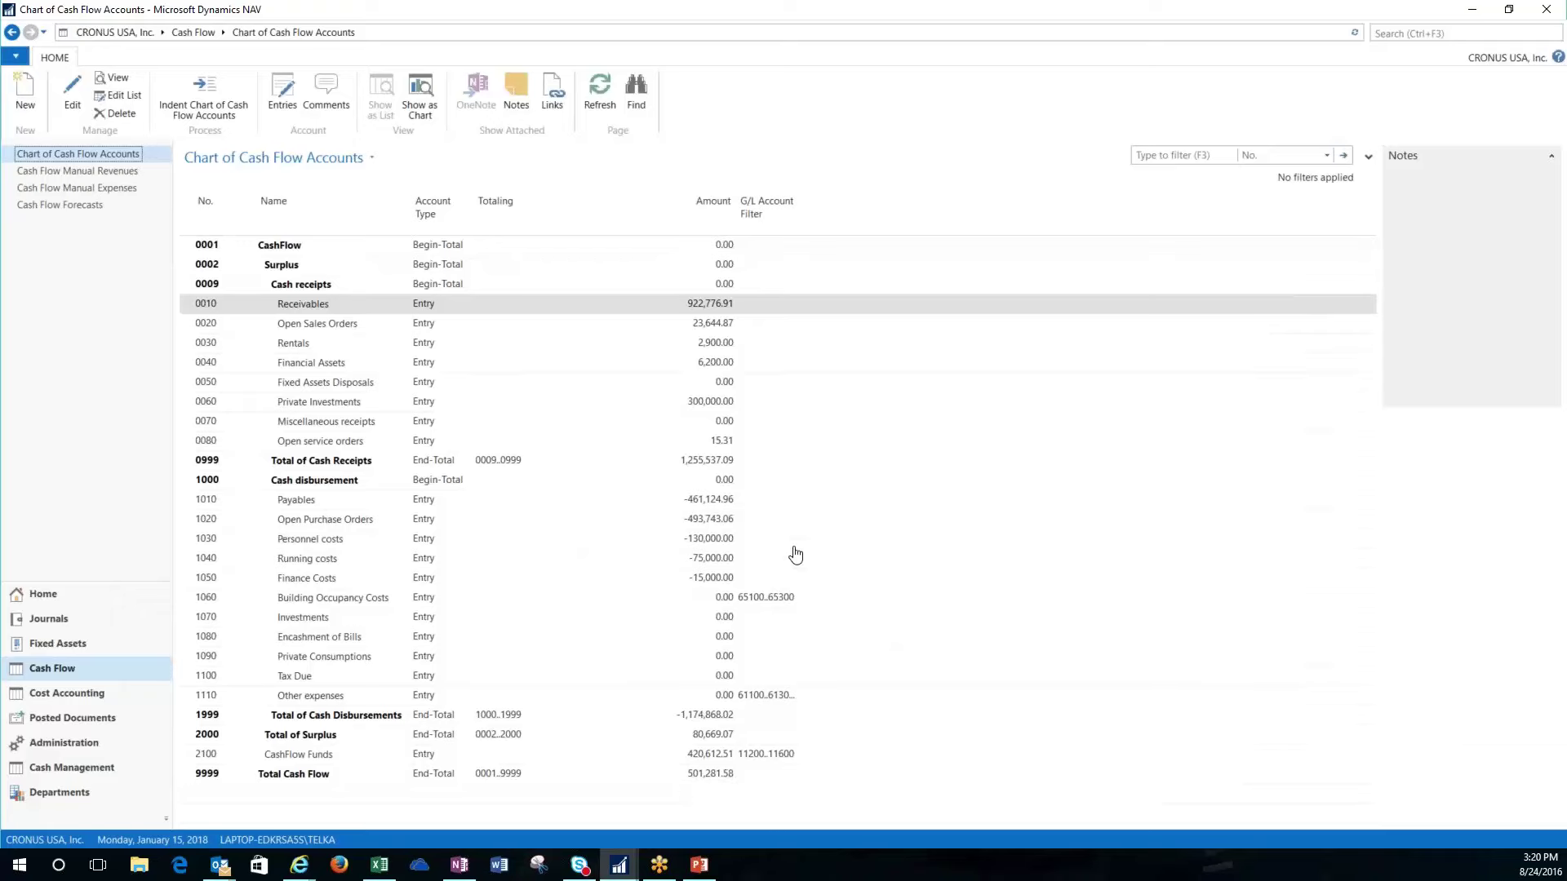
pyautogui.click(707, 309)
pyautogui.click(707, 306)
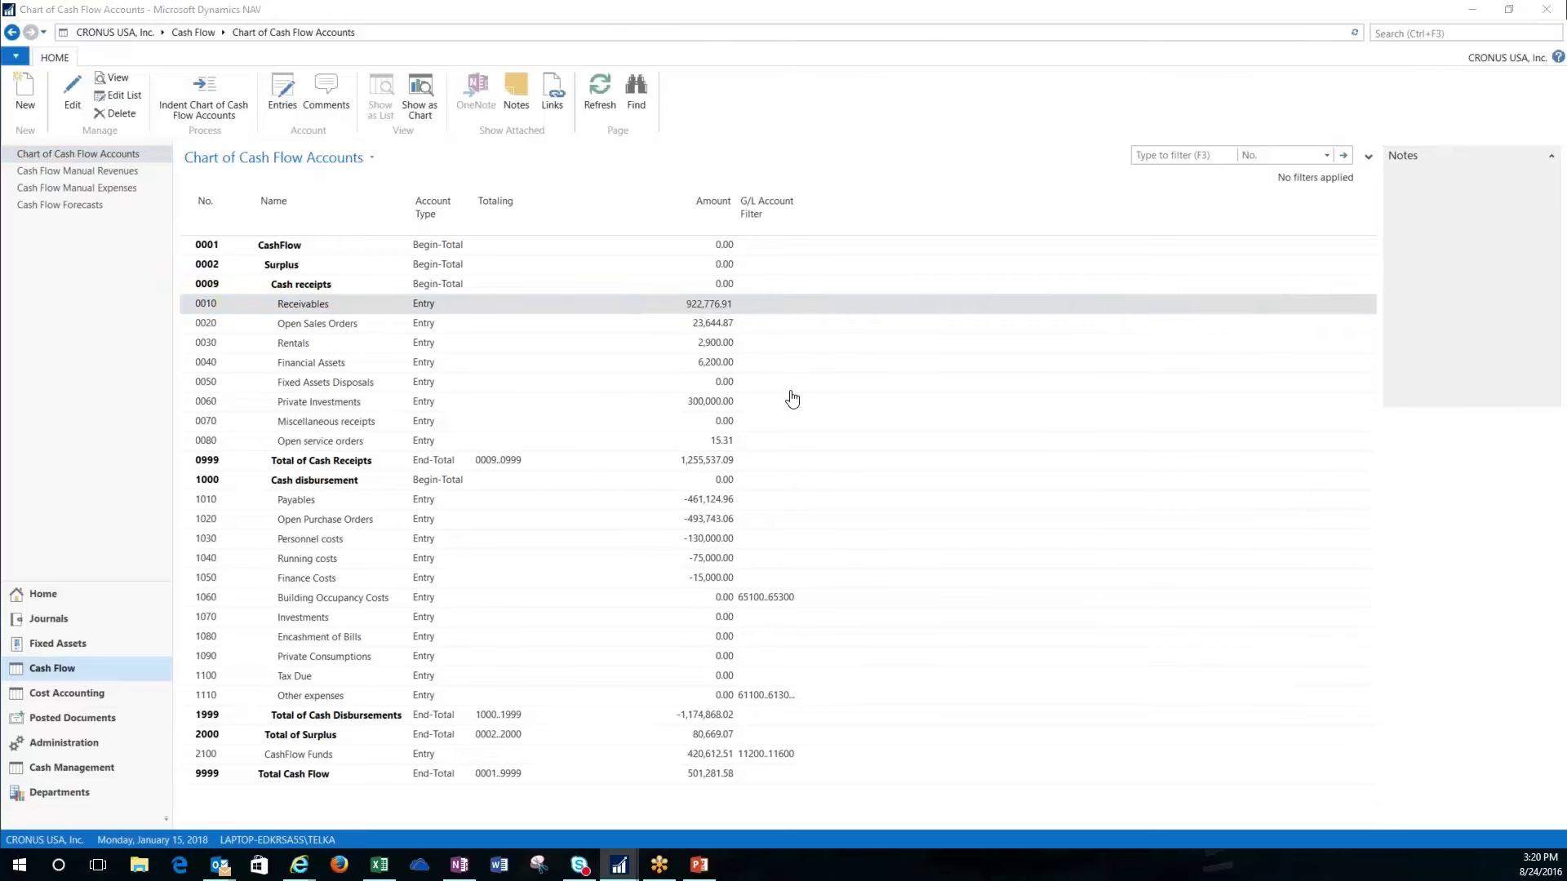
pyautogui.moveTo(895, 16); pyautogui.dragTo(737, 94)
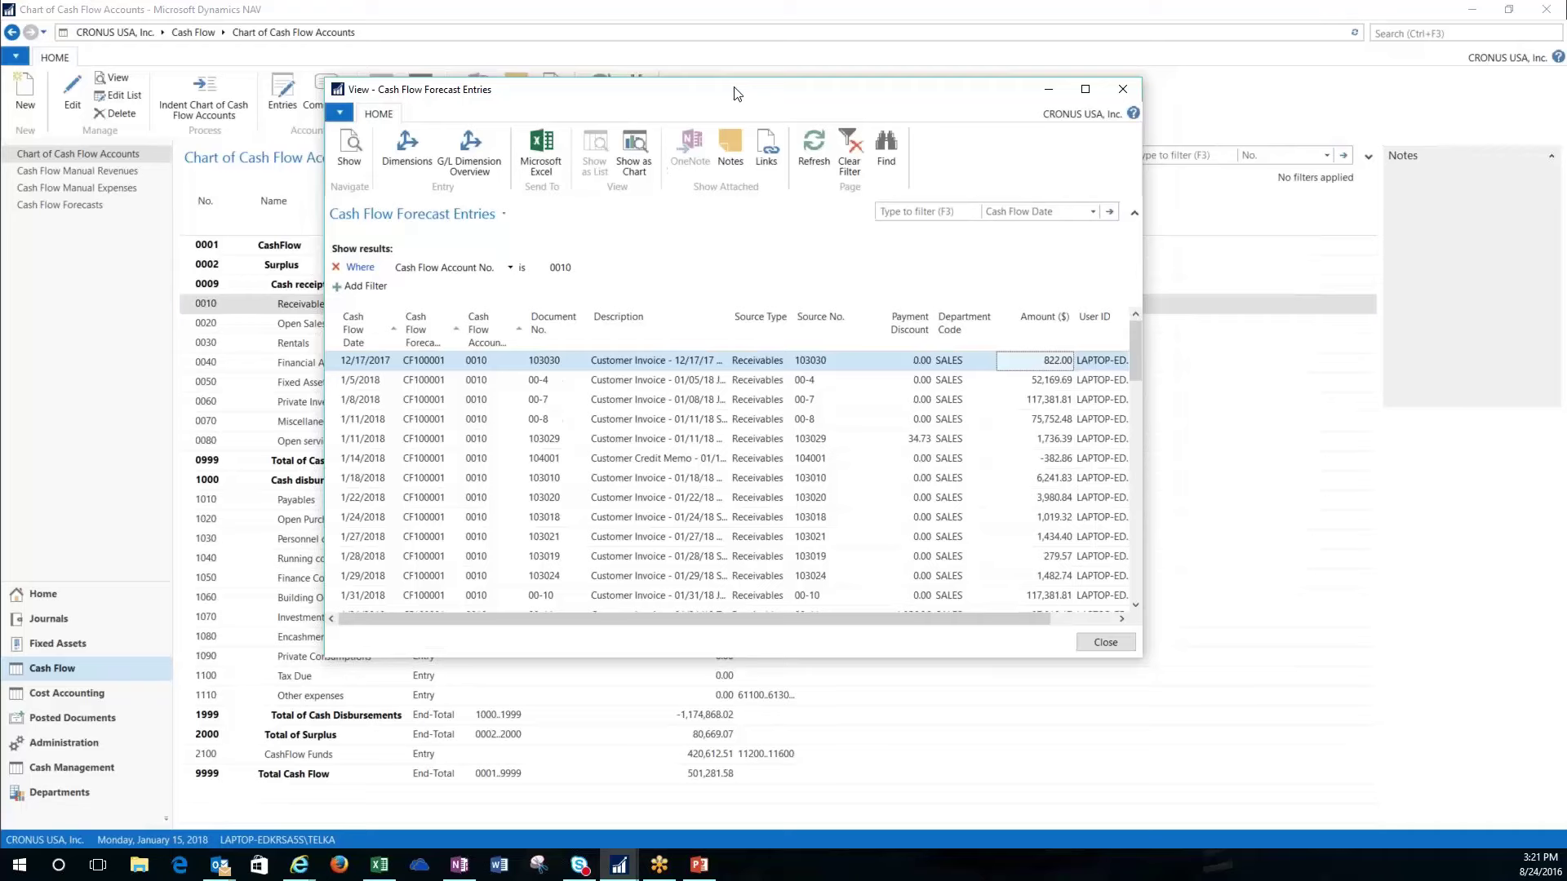
pyautogui.press('Escape')
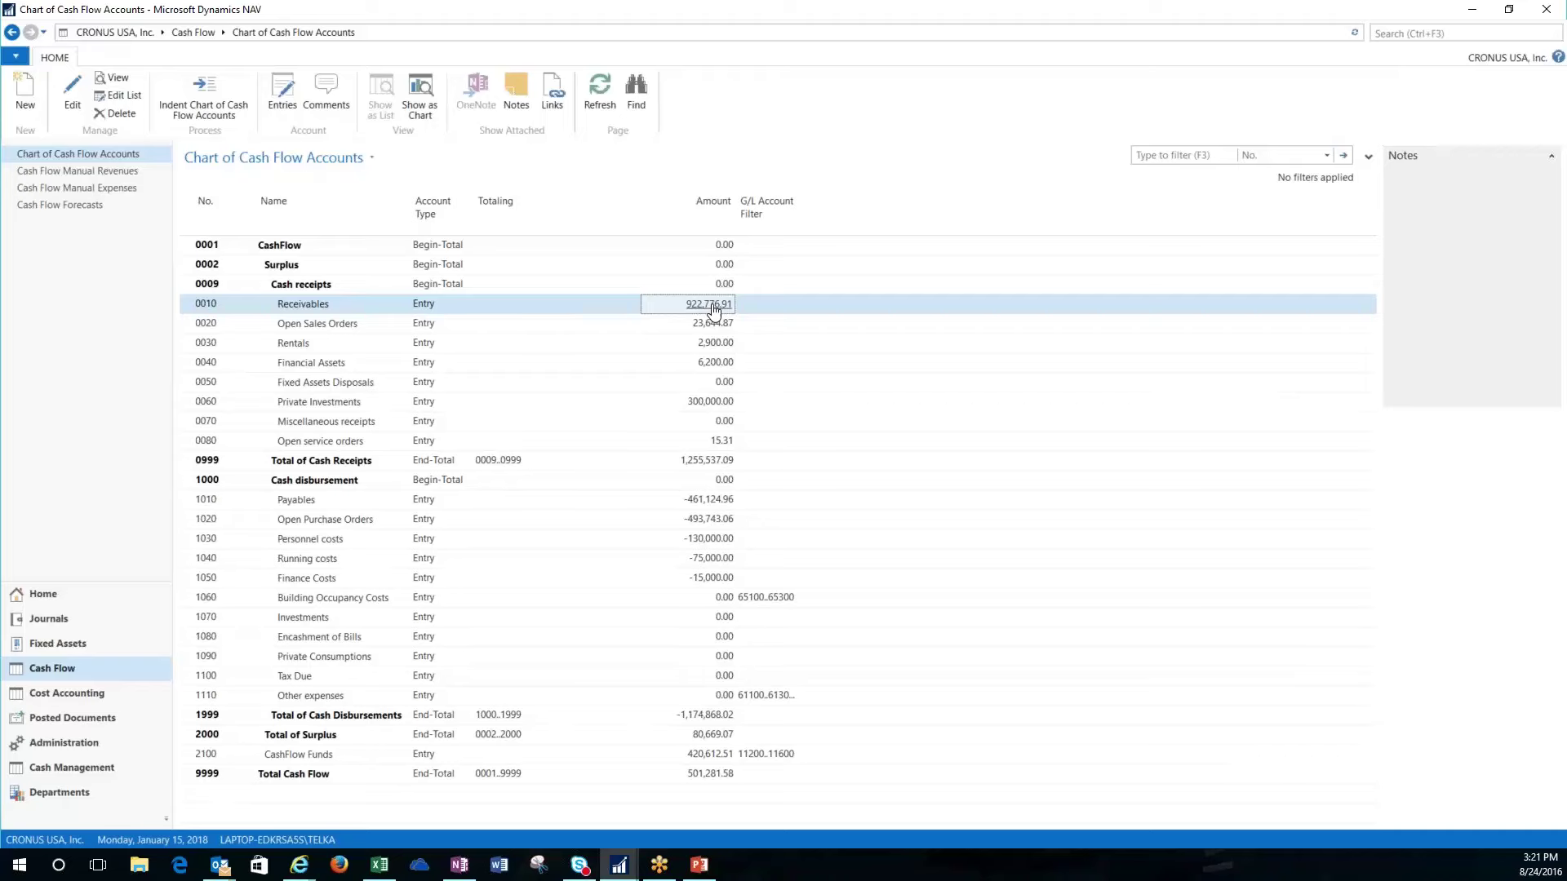
# Step: Open the Accounting Manager Role Center and inspect the Cash Flow chart's December 2017 total and January 2018 source amounts
pyautogui.click(73, 597)
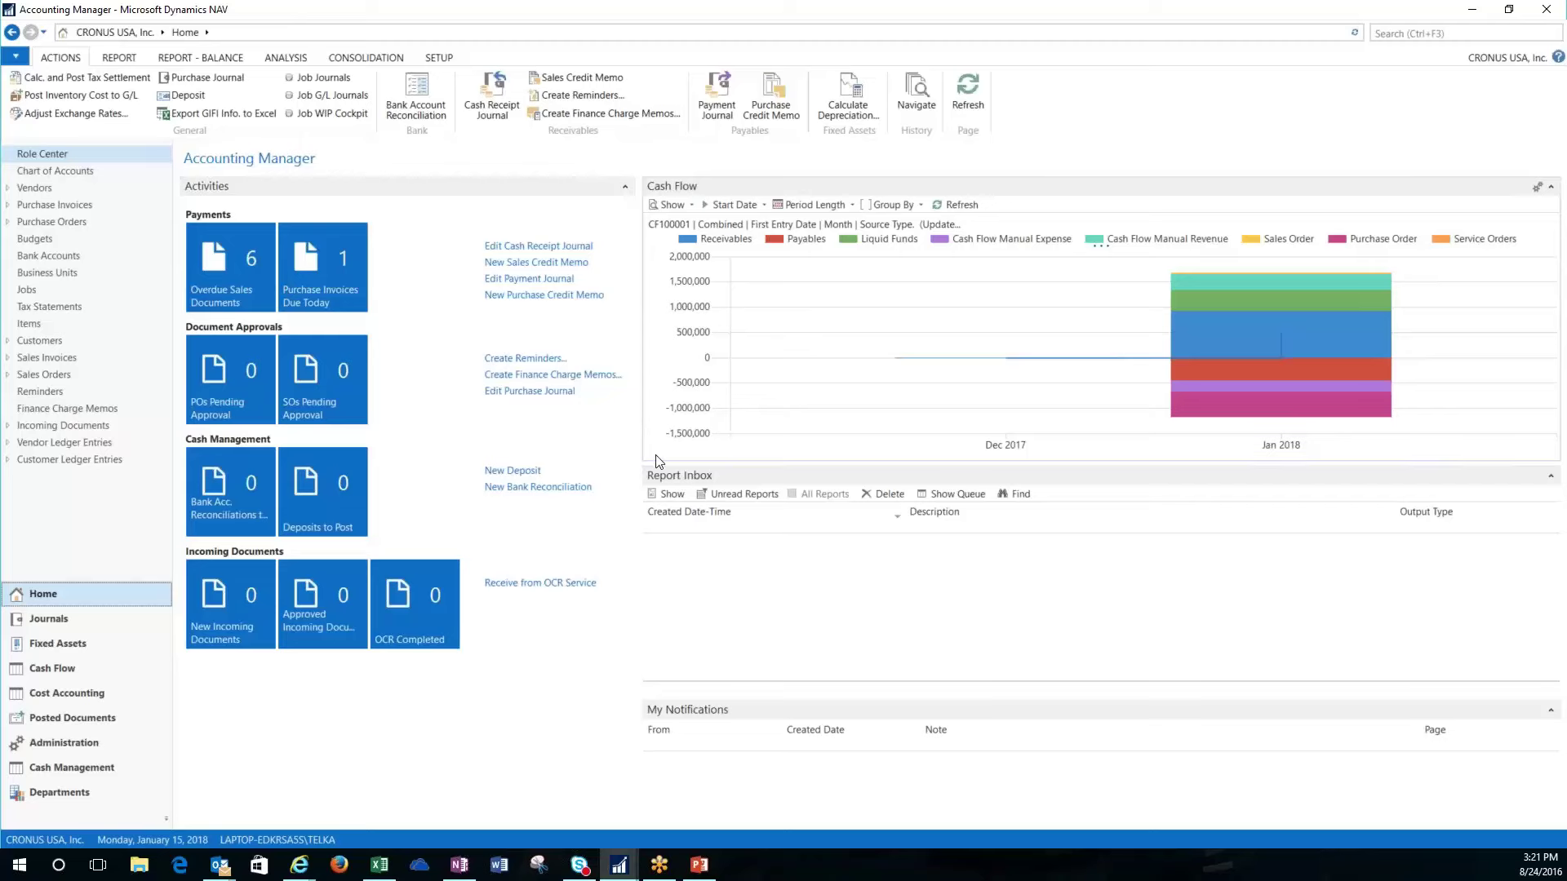
pyautogui.moveTo(1232, 364)
pyautogui.moveTo(1009, 357)
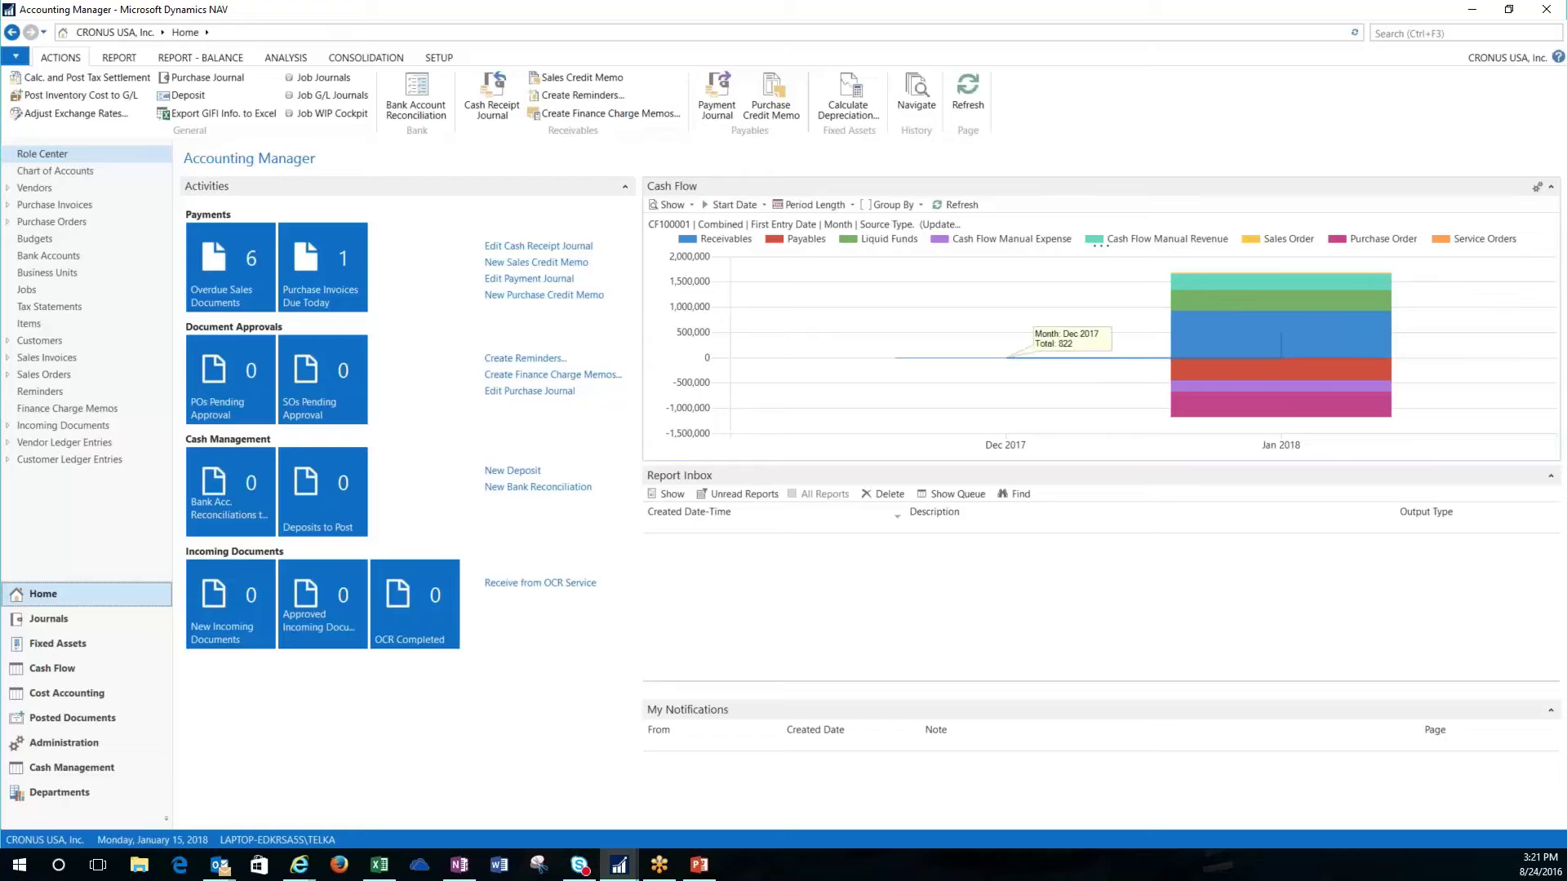
pyautogui.moveTo(1213, 415)
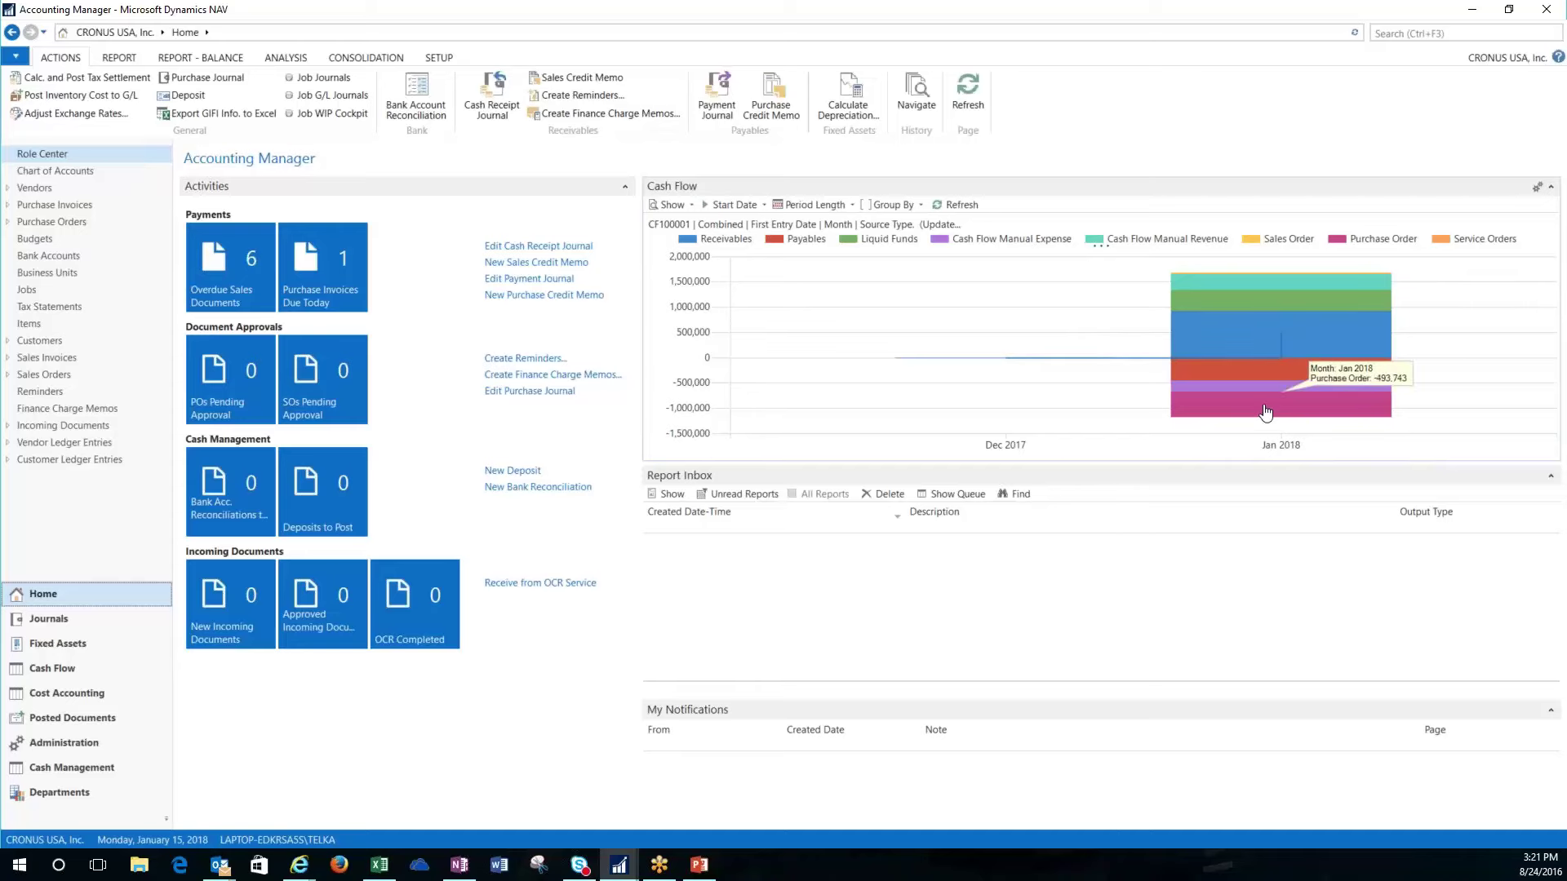
pyautogui.moveTo(1270, 394)
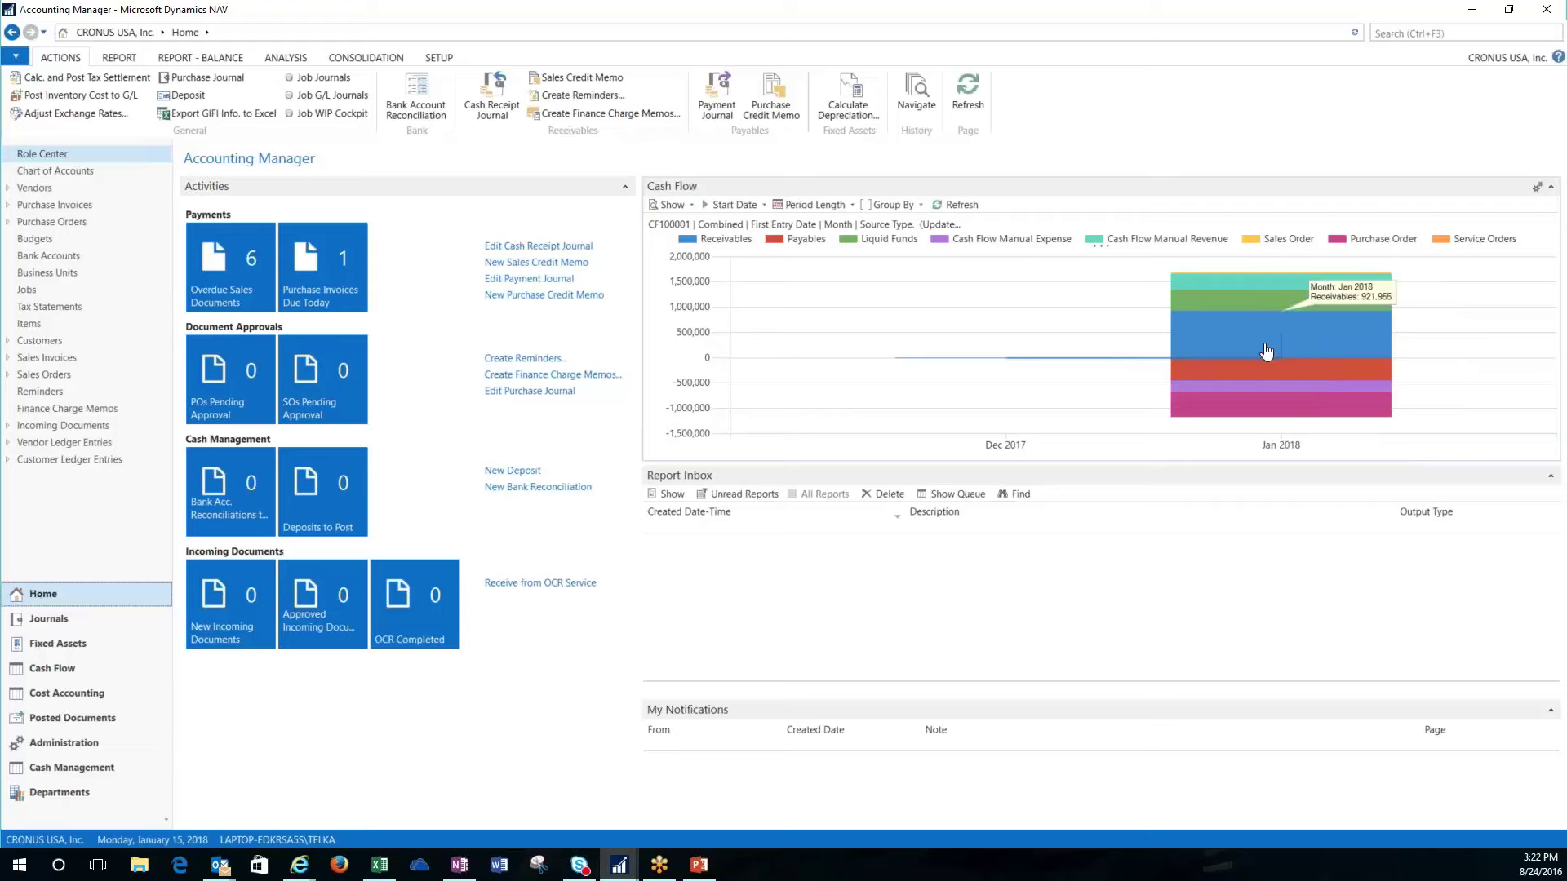
pyautogui.moveTo(1264, 306)
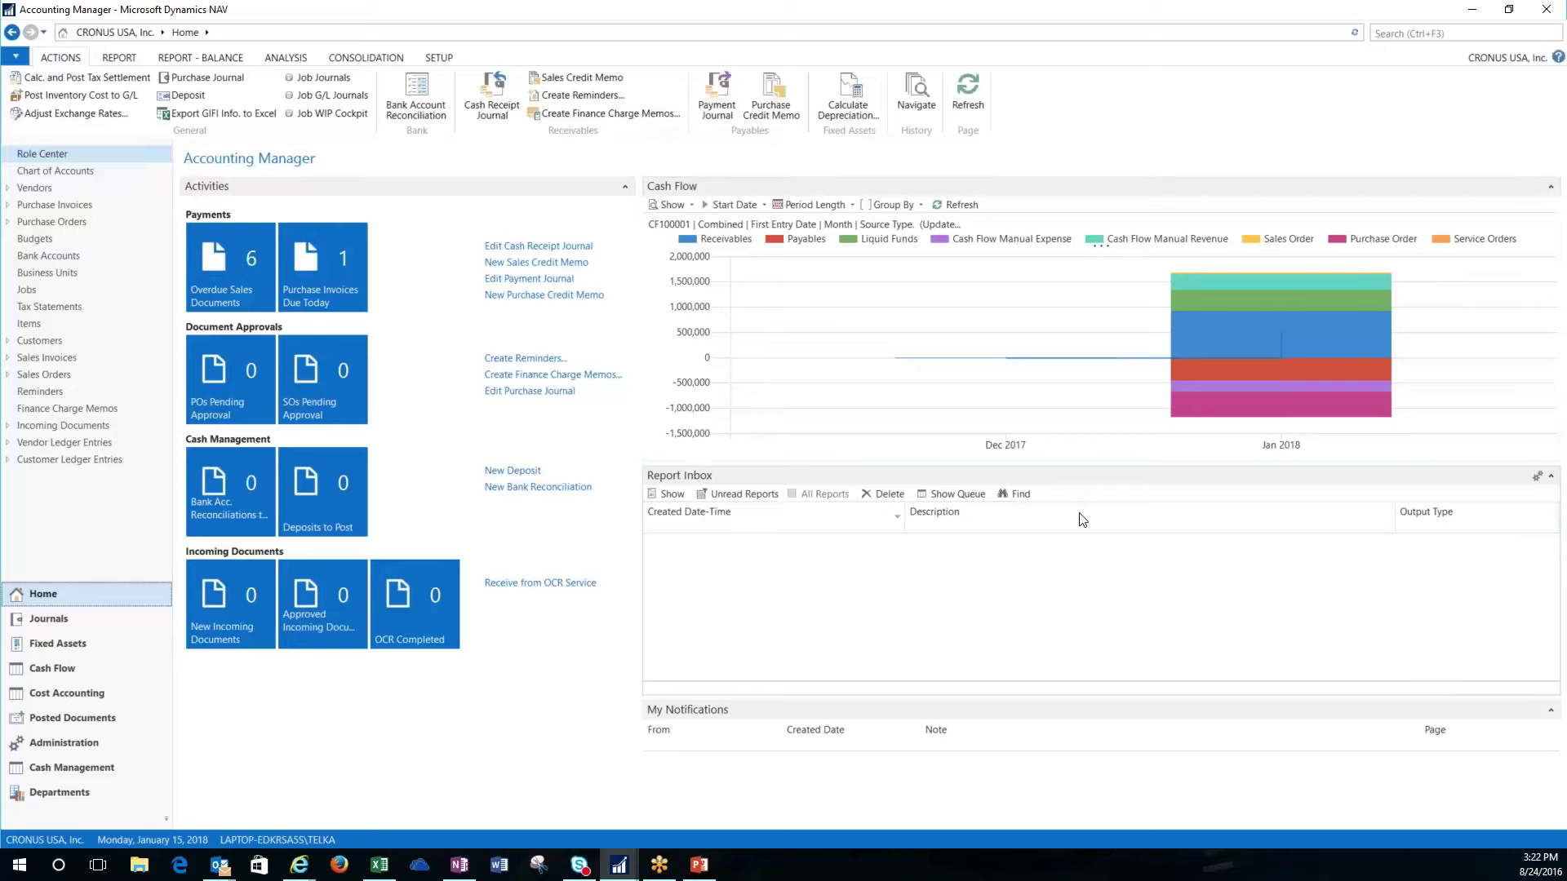
# Step: Switch to the PowerPoint presentation and show its closing contact slide in the slide show
pyautogui.press('super+shift+q')
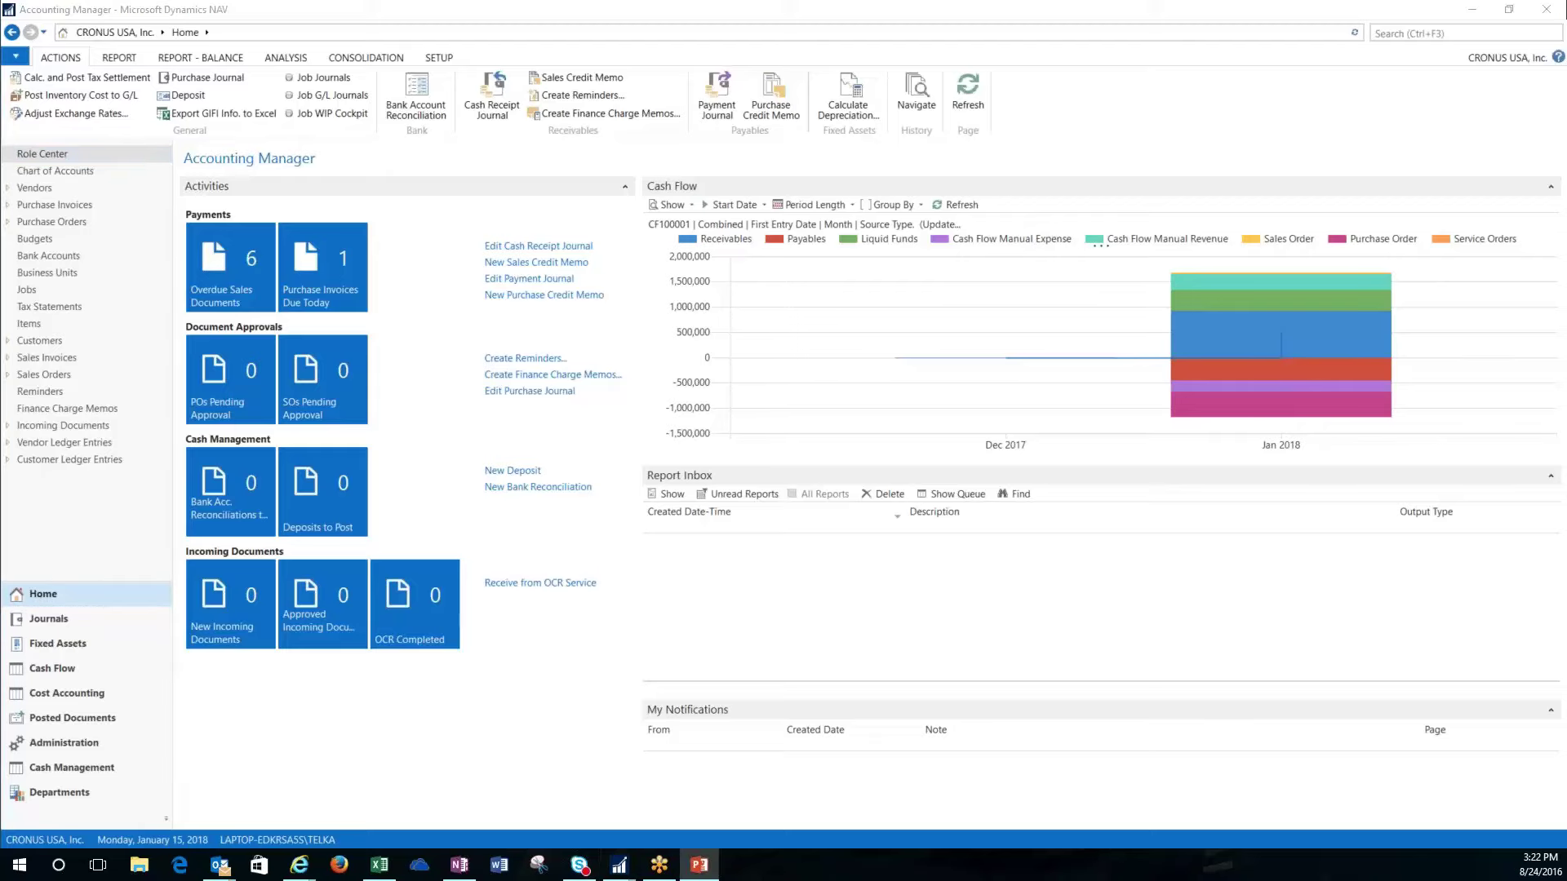
pyautogui.hotkey('shift', 'F5')
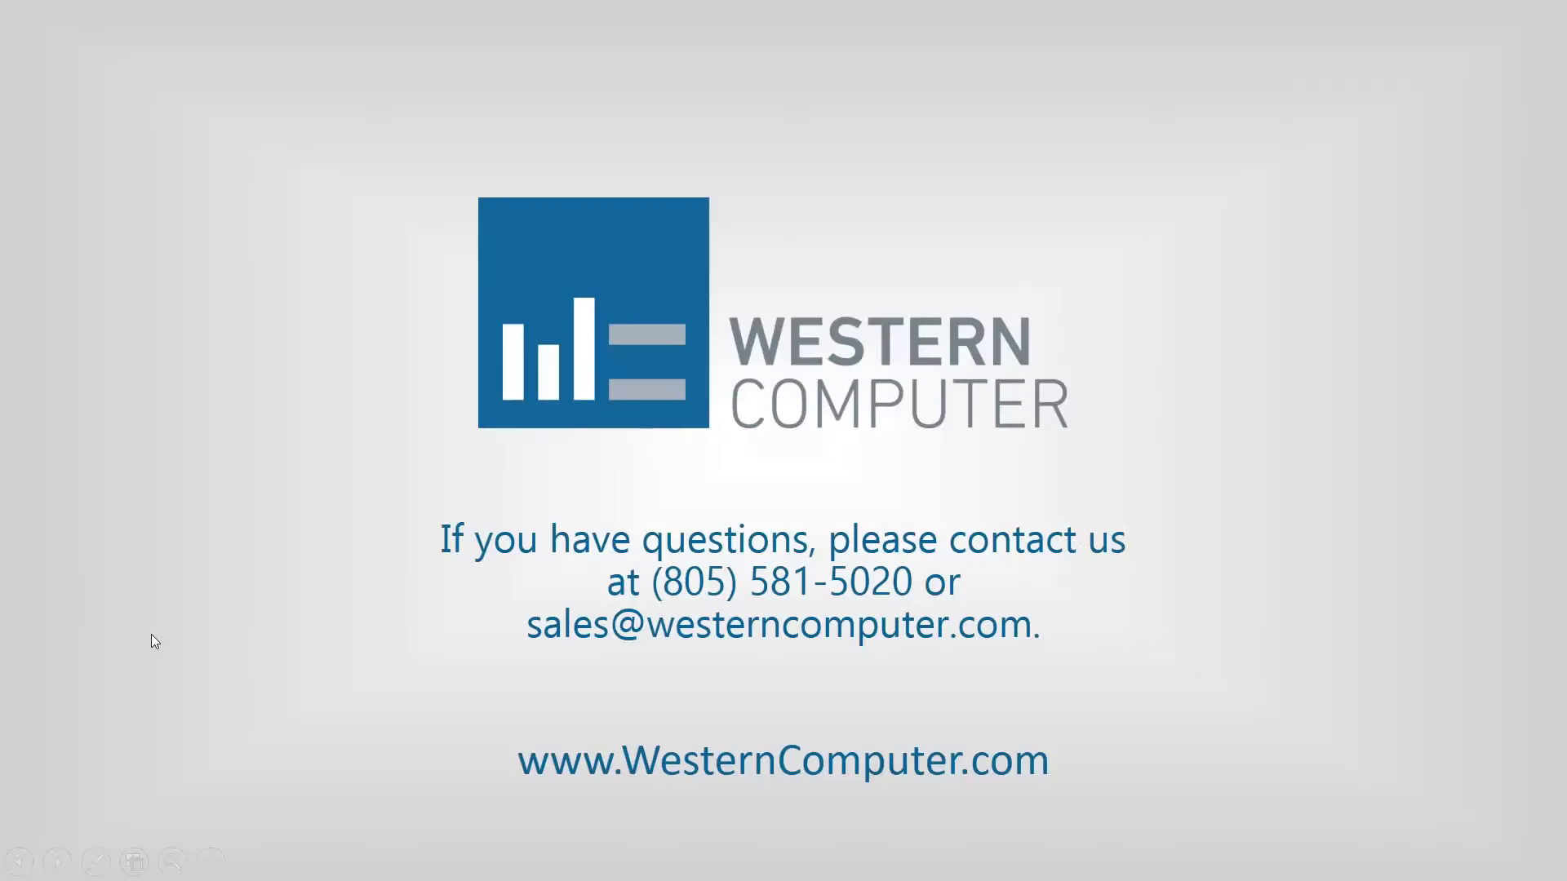